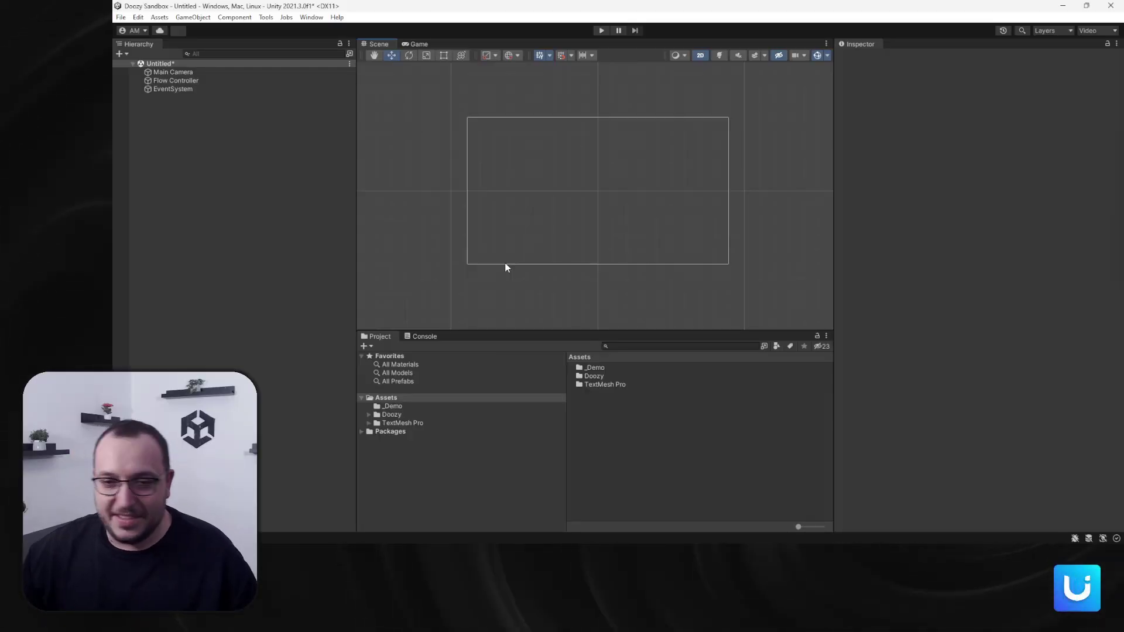
Create a new Doozy Flow Graph asset in the Project Assets folder
right_click(717, 464)
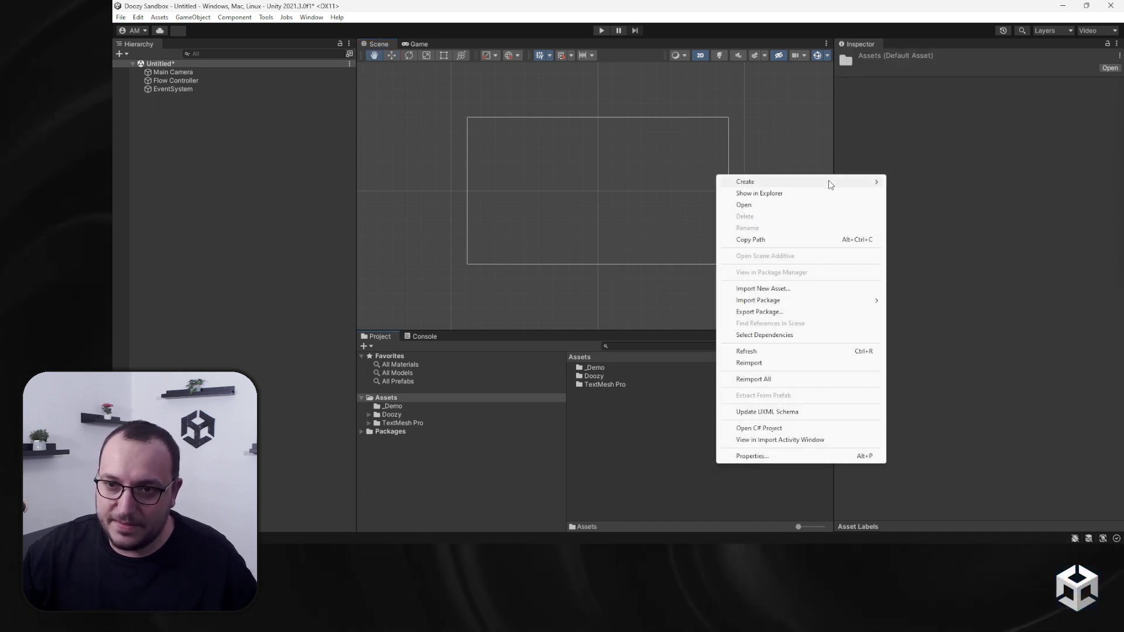
mouse_move(745, 183)
click(1054, 41)
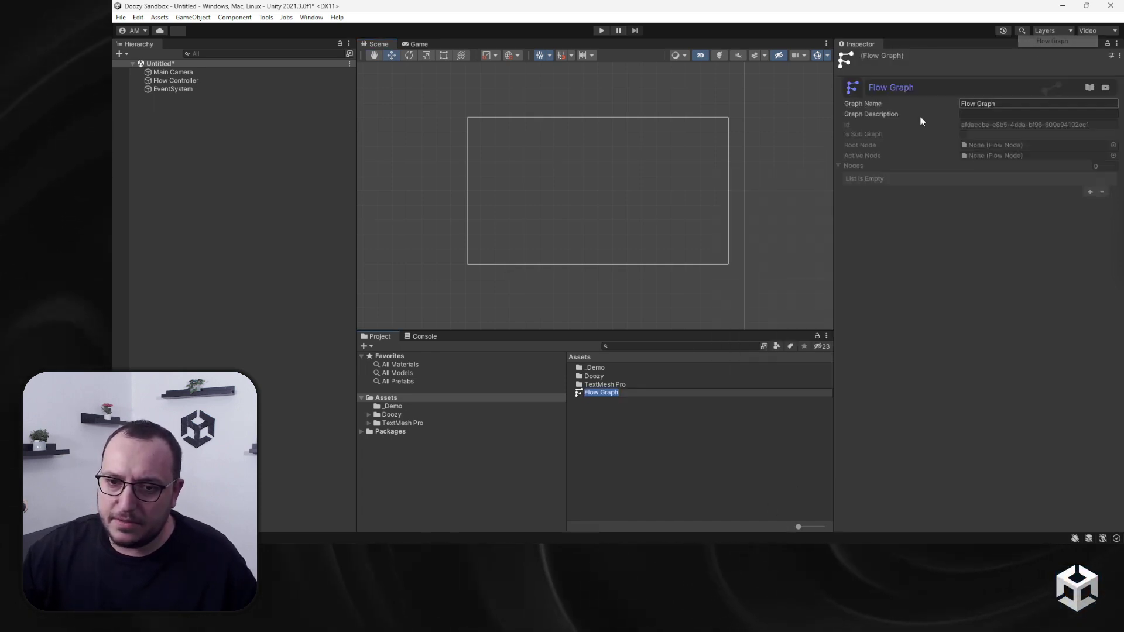
click(602, 397)
Open the Flow Graph in Nody, then reposition and enlarge the editor window
double_click(603, 397)
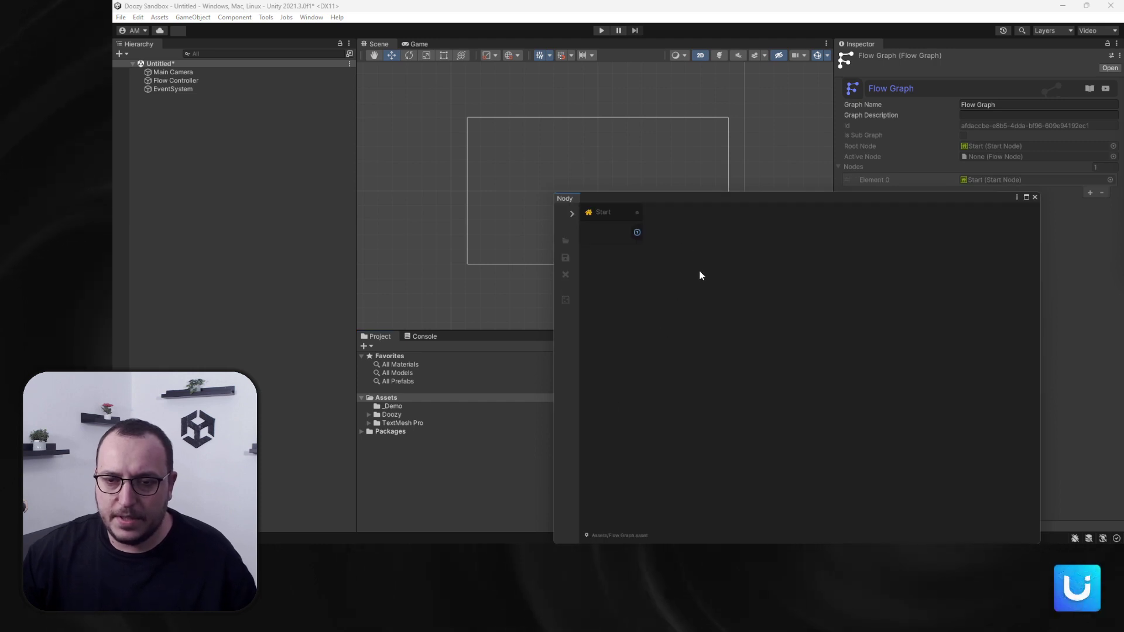
drag(740, 201, 595, 164)
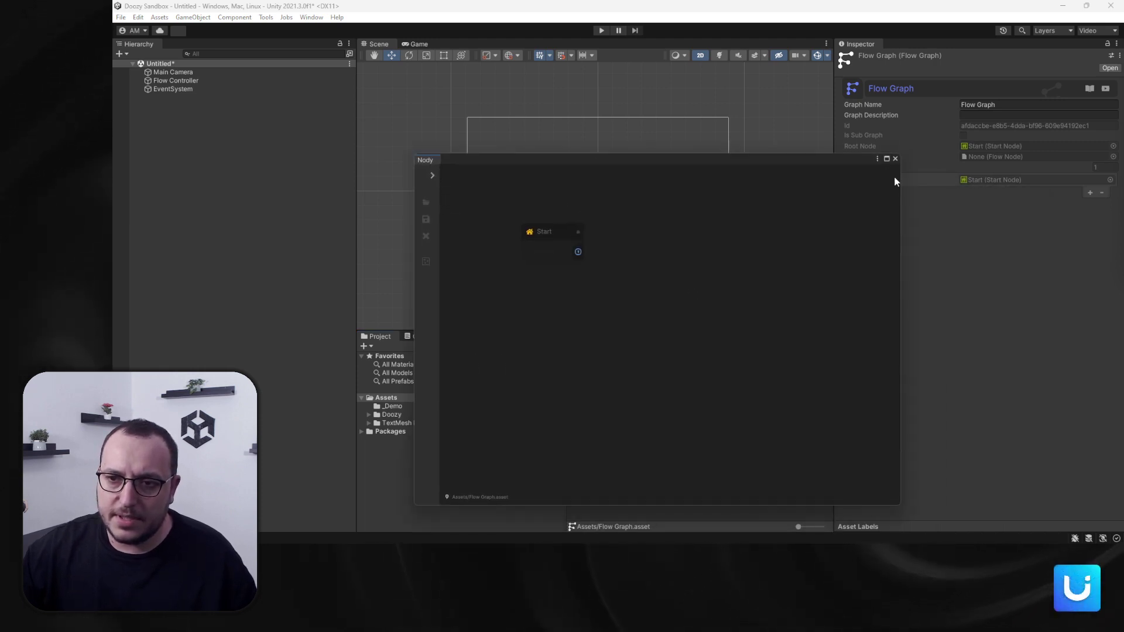
drag(900, 188, 776, 188)
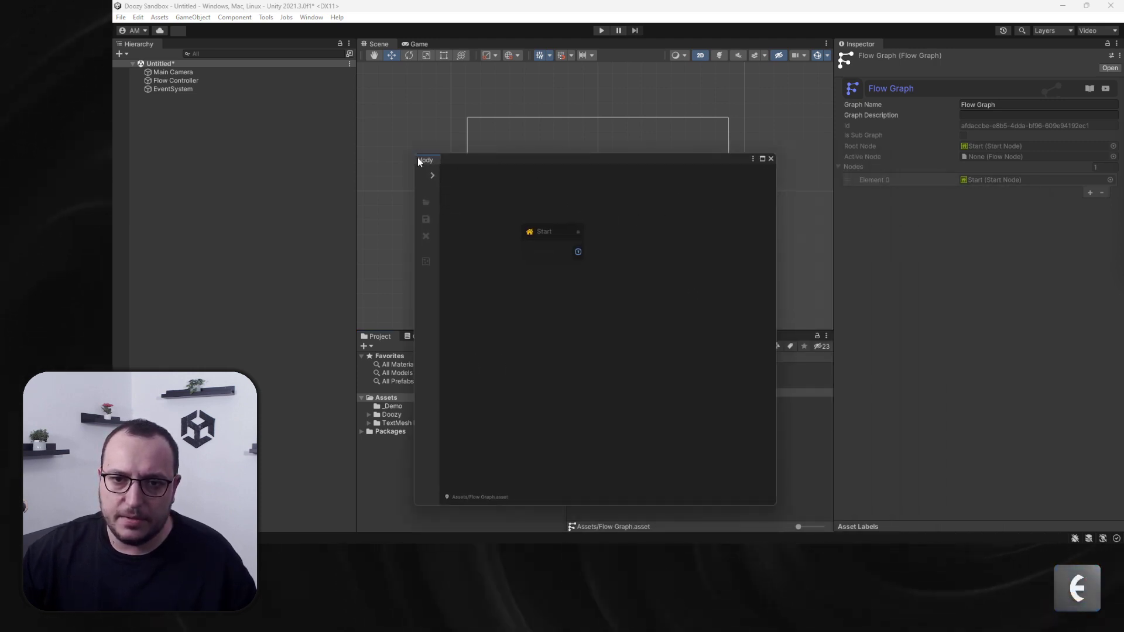
mouse_move(411, 152)
mouse_down()
mouse_move(264, 75)
mouse_move(198, 76)
mouse_up()
scroll(537, 238, up, 3)
Add a Utils Pivot node and place it to the right of Start
right_click(522, 227)
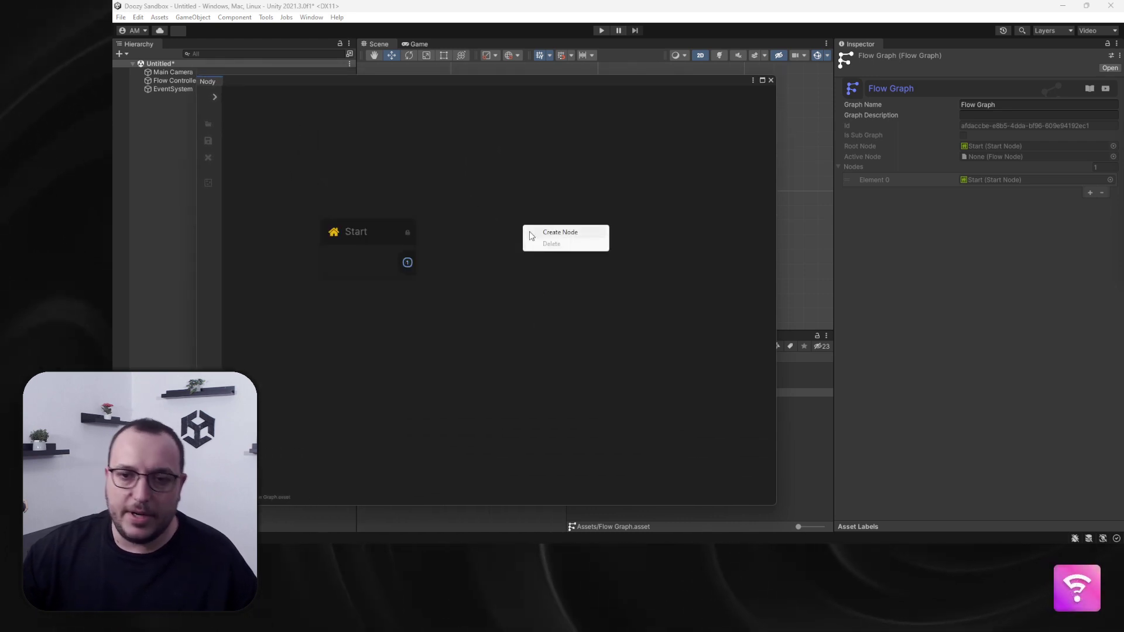
click(543, 233)
click(491, 291)
click(525, 261)
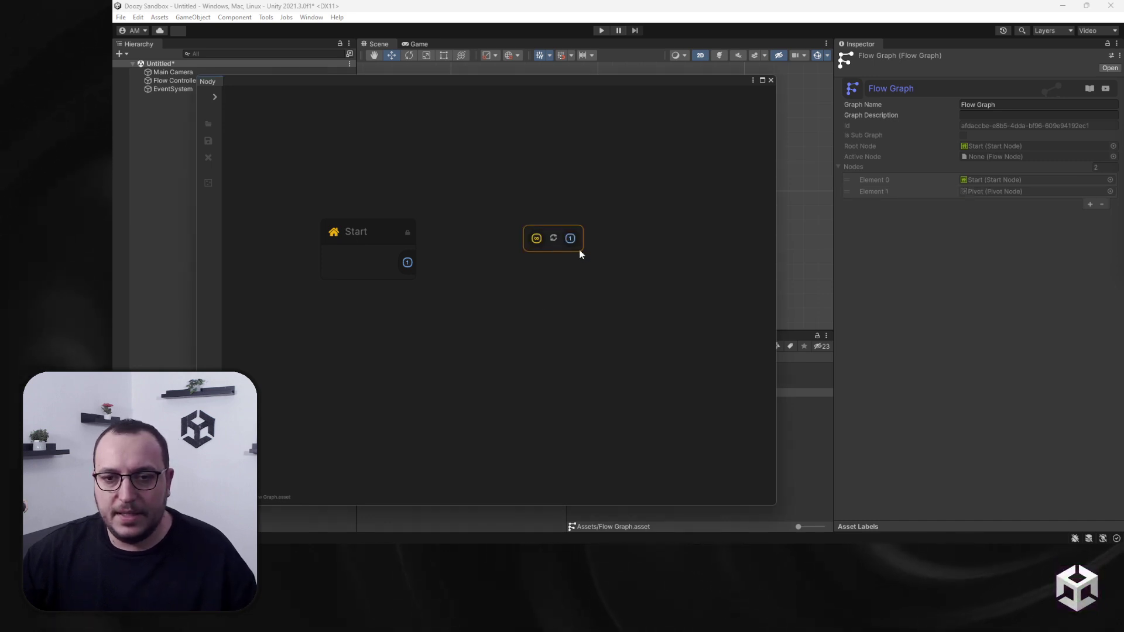
drag(574, 252, 630, 264)
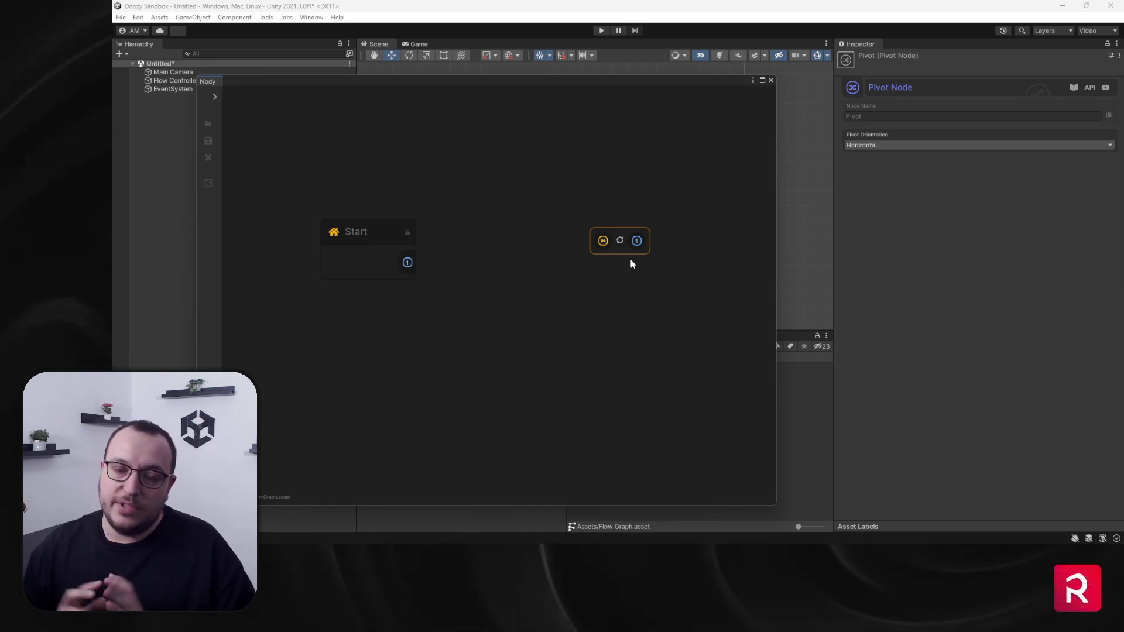
Add a UI node through node search and connect Start's output to it
click(519, 202)
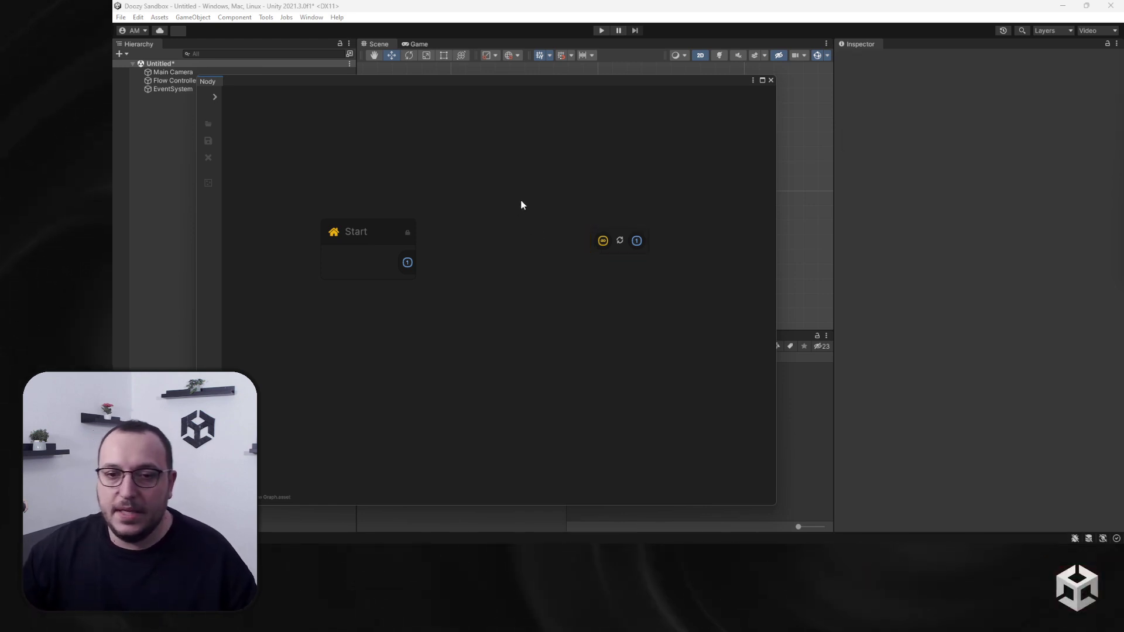
key(space)
text(ui)
key(Return)
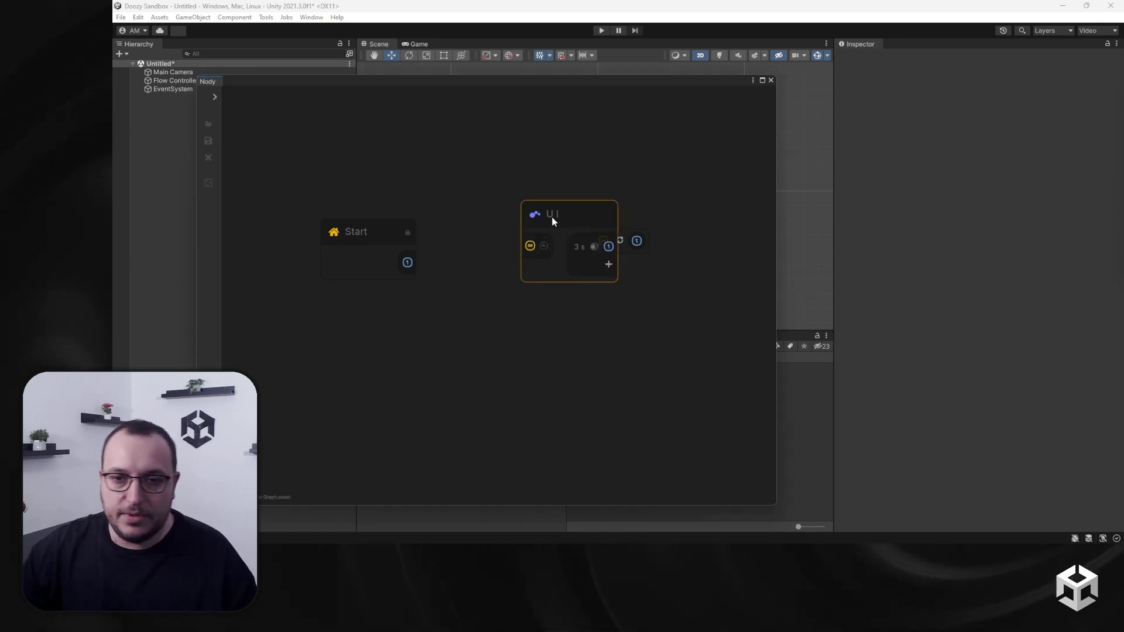
drag(552, 224, 530, 148)
drag(407, 263, 463, 191)
Add a second UI node and move the Pivot node below the UI nodes
click(640, 193)
key(space)
text(ui)
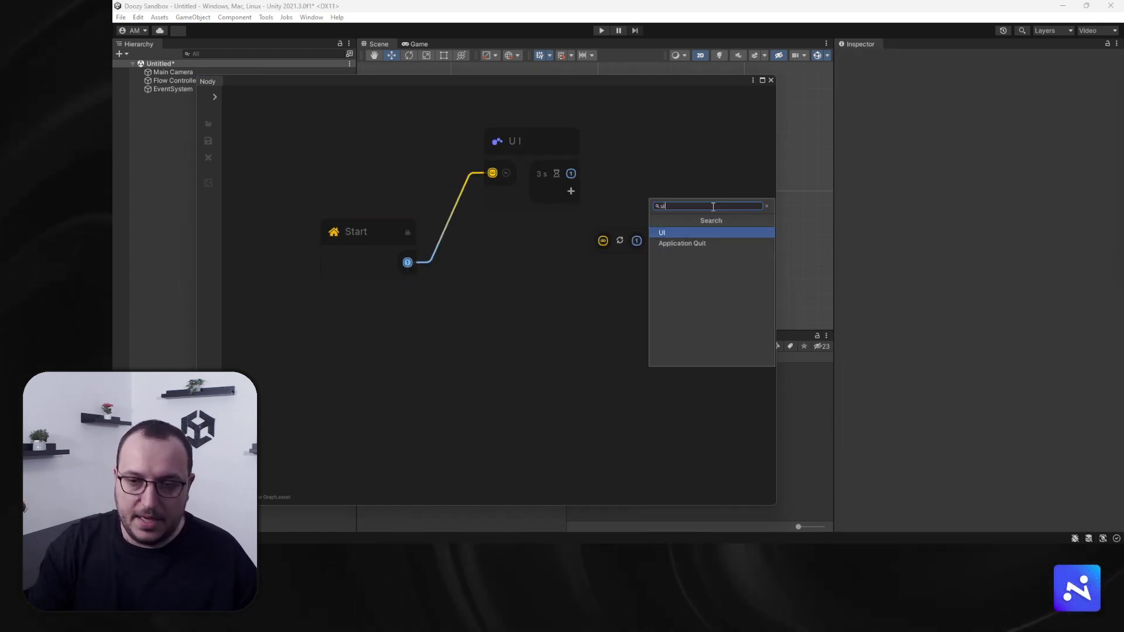
key(Return)
middle_drag(553, 145, 444, 196)
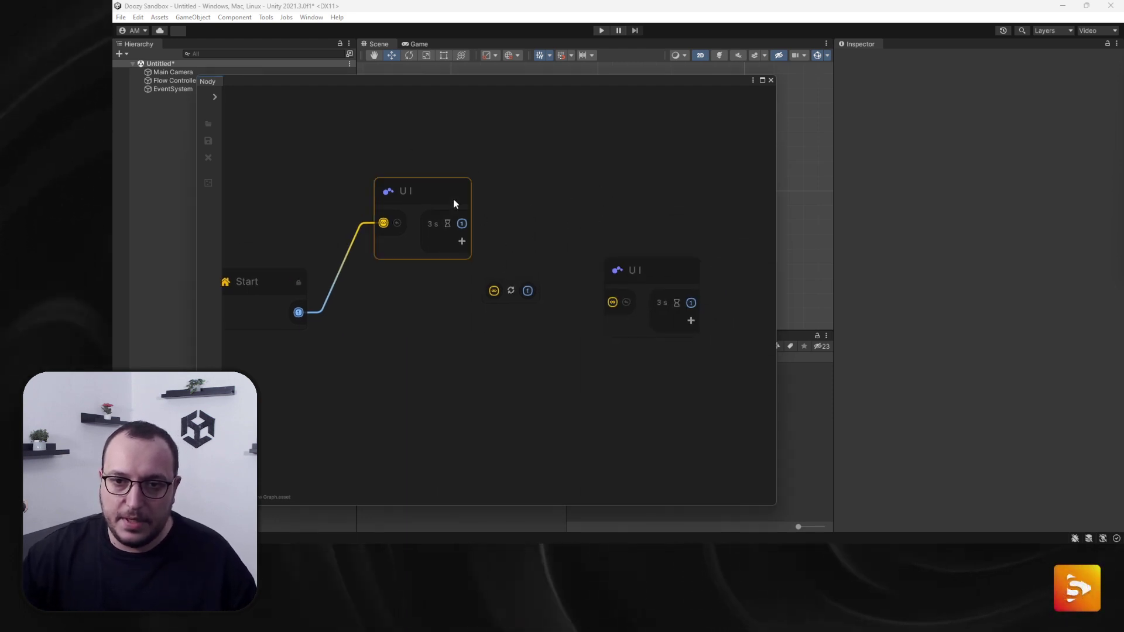
click(506, 288)
drag(507, 288, 512, 386)
drag(635, 261, 604, 167)
Link the first UI node to the second and back, straightening the connection
mouse_move(575, 212)
mouse_down()
mouse_move(632, 219)
mouse_move(493, 192)
mouse_up()
drag(392, 221, 385, 222)
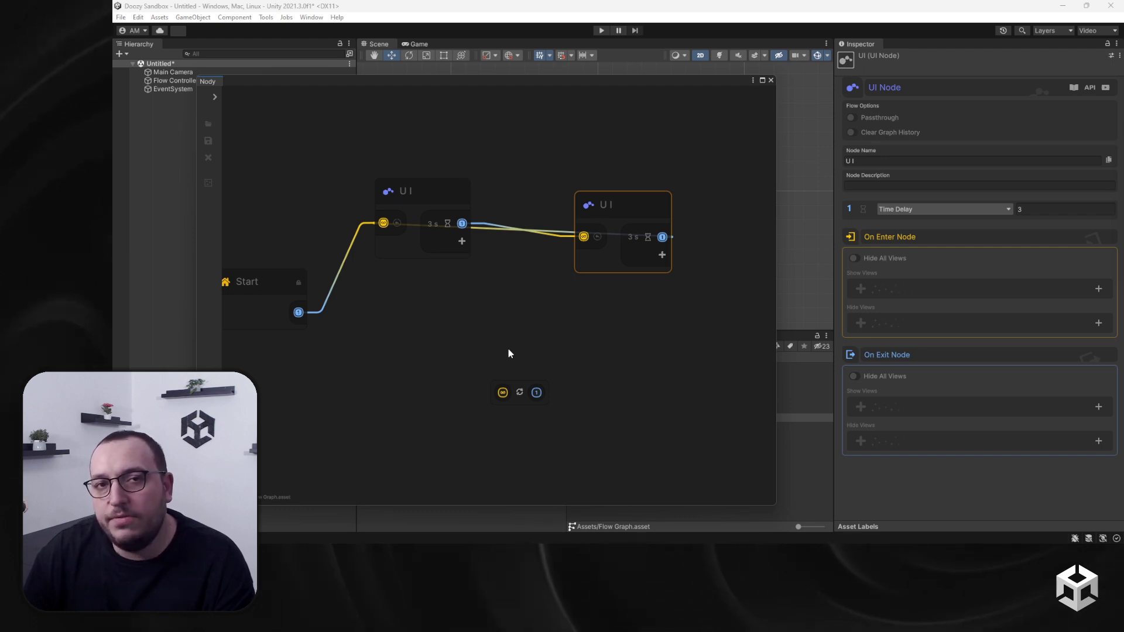
drag(629, 204, 617, 191)
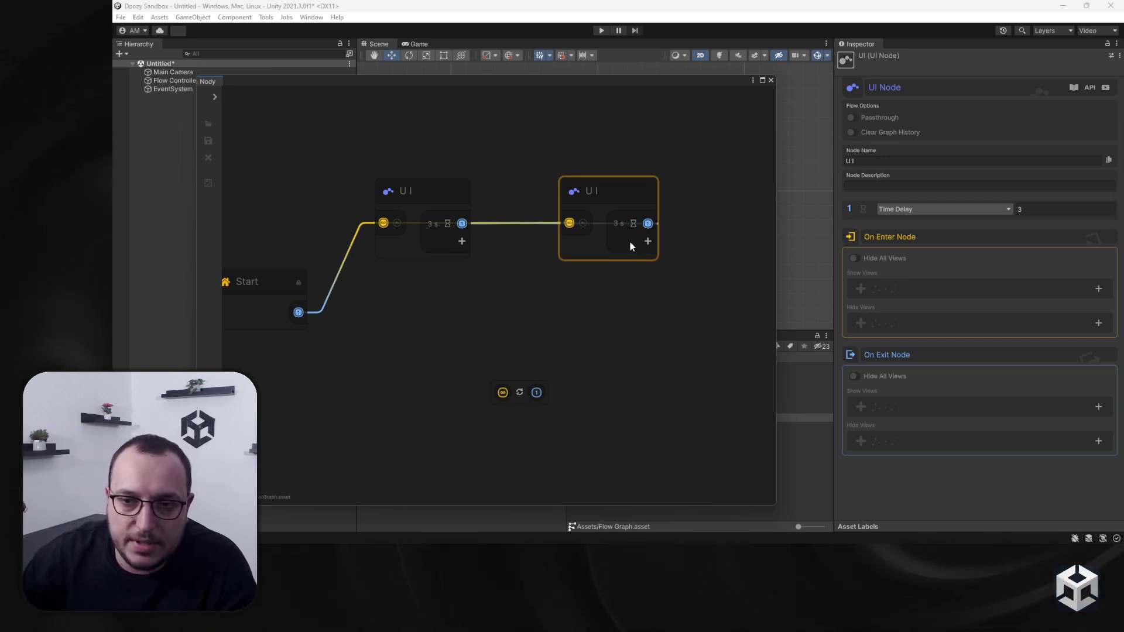
Clear the second UI node's output links, then wire it to the top-right Pivot
right_click(652, 224)
click(678, 238)
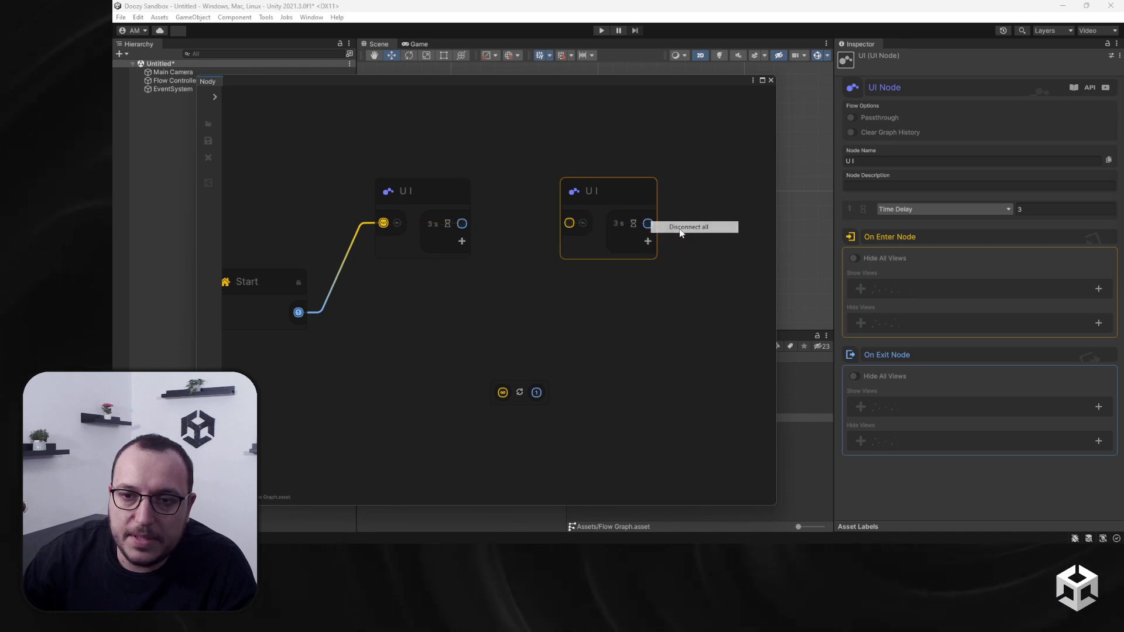
drag(518, 387, 657, 146)
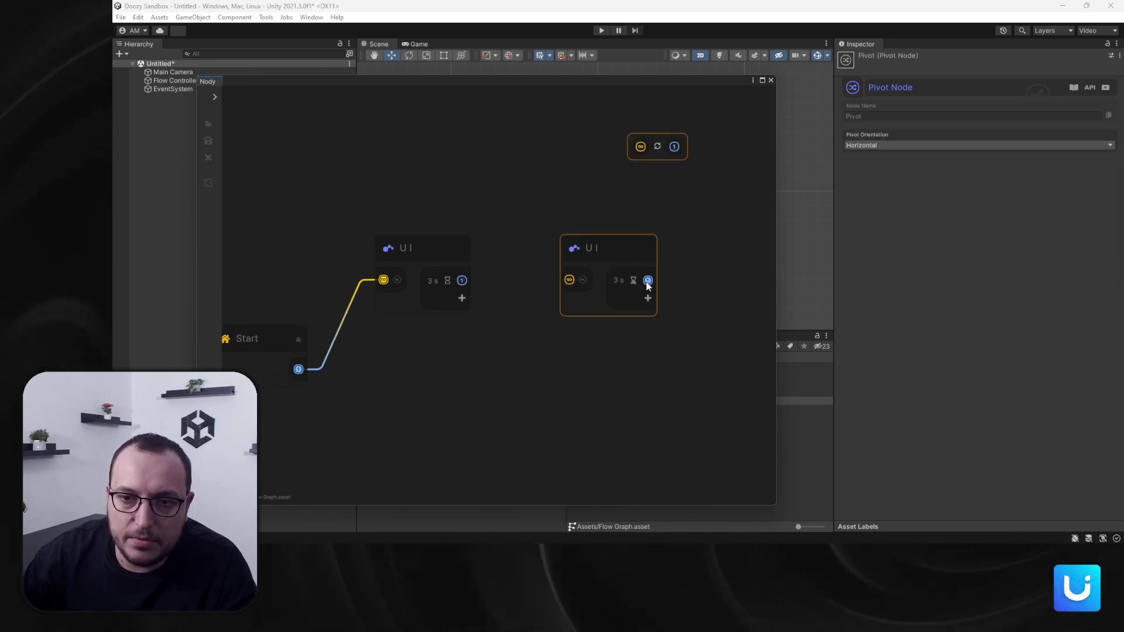
drag(646, 282, 653, 223)
drag(636, 159, 636, 156)
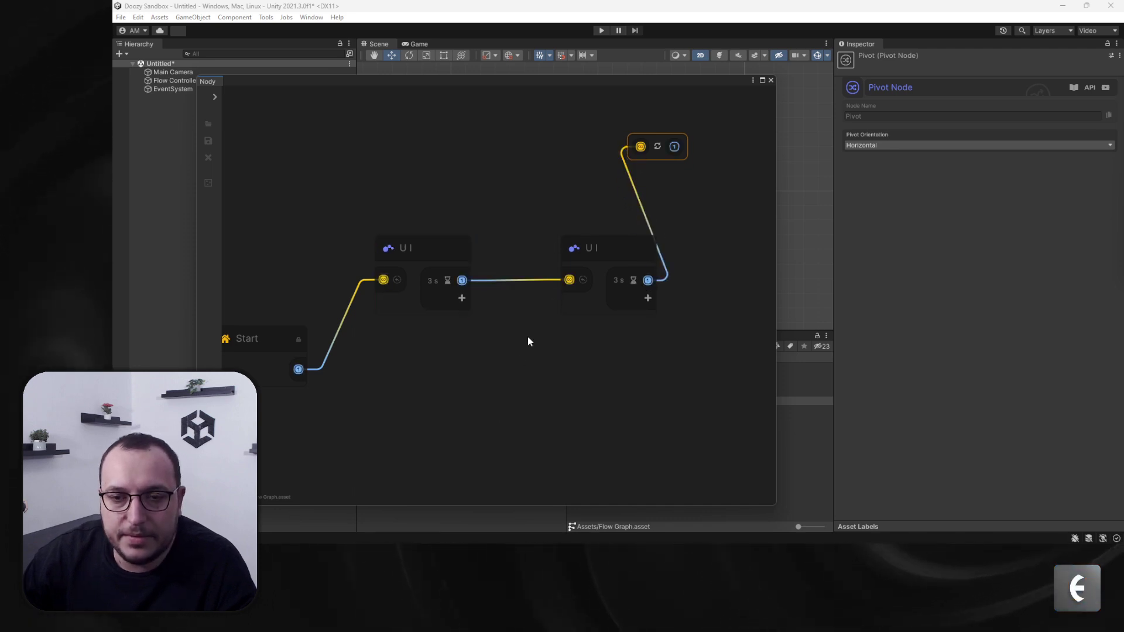
Add a second Pivot node from Utils and place it at the upper left
right_click(553, 183)
click(564, 190)
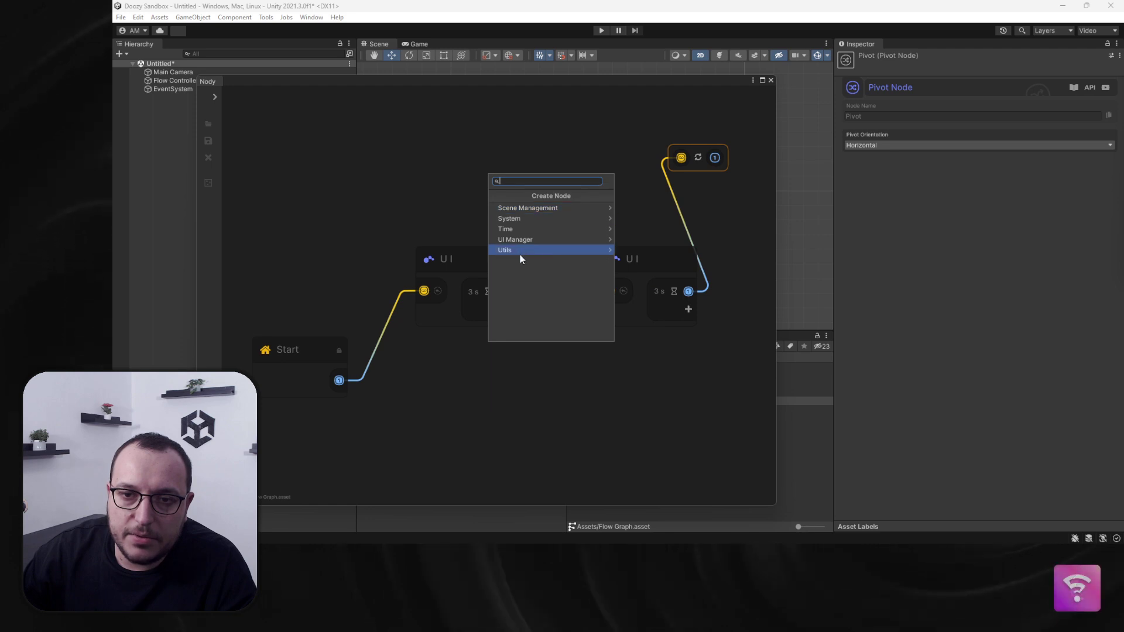
click(552, 253)
click(534, 220)
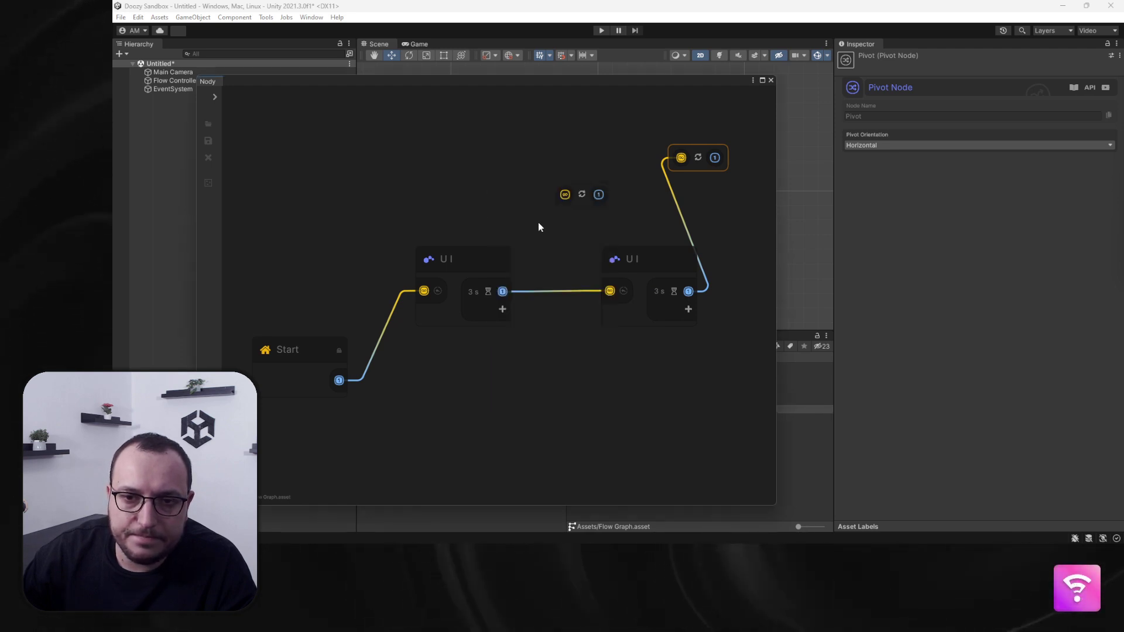
mouse_move(579, 206)
mouse_down()
mouse_move(387, 169)
mouse_move(400, 160)
mouse_up()
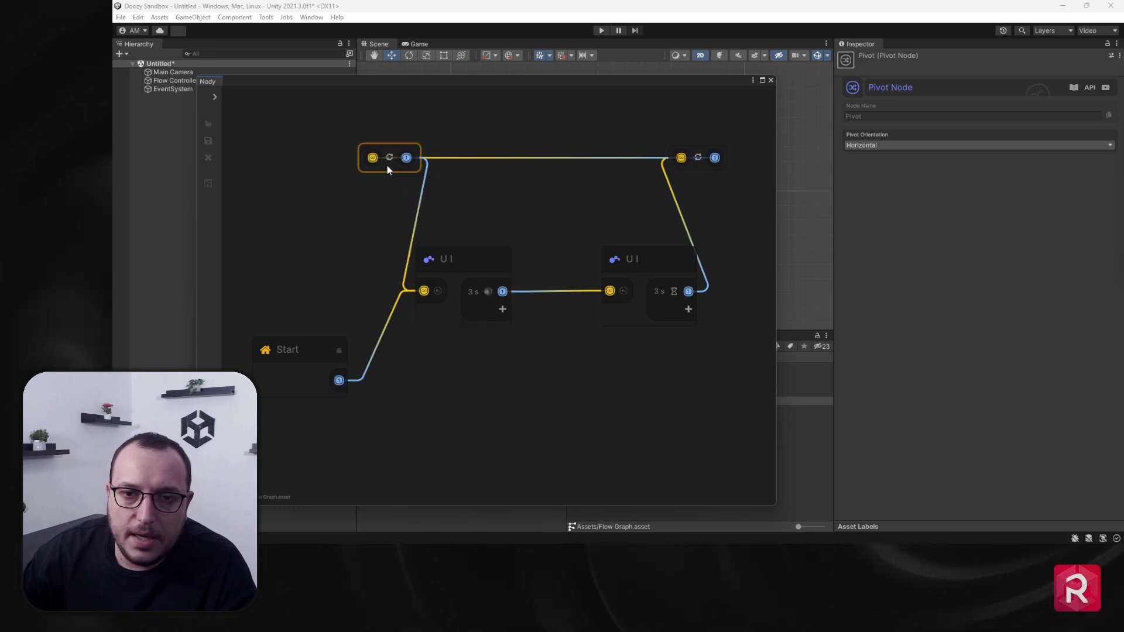
scroll(382, 149, up, 3)
scroll(378, 151, up, 2)
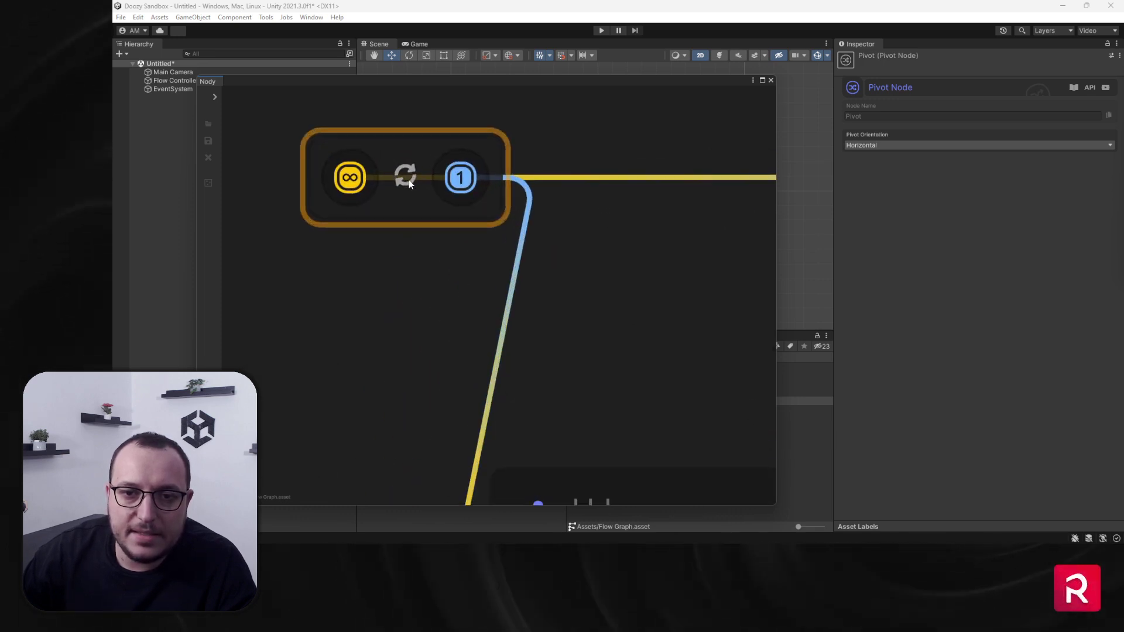
Cycle the left pivot's orientation options, ending on Vertical
click(870, 145)
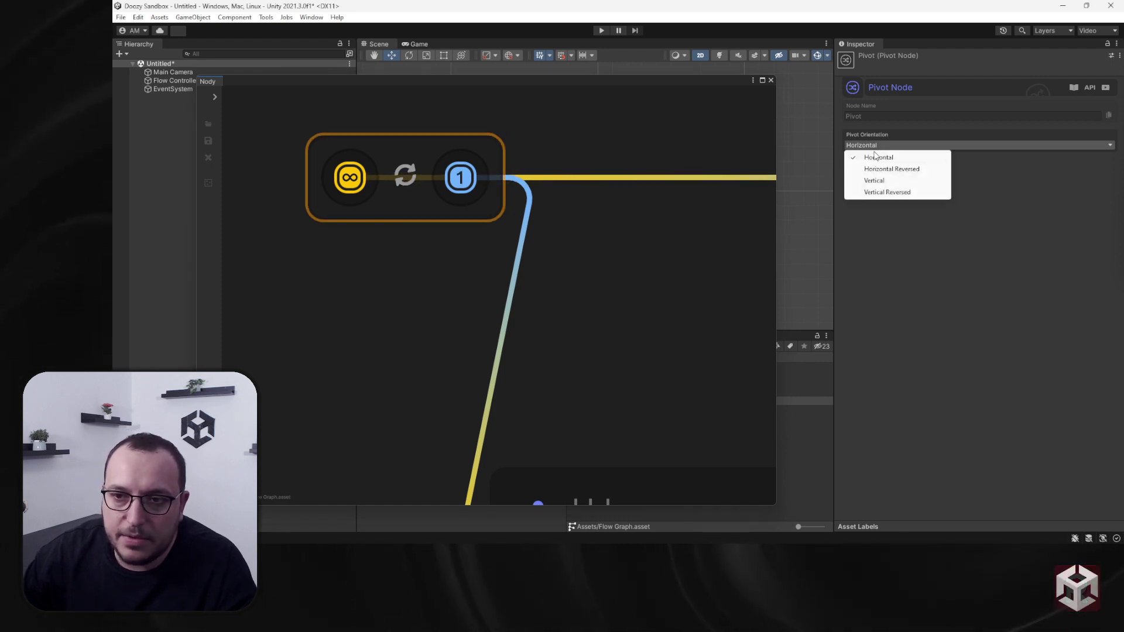
click(872, 168)
click(864, 147)
click(871, 179)
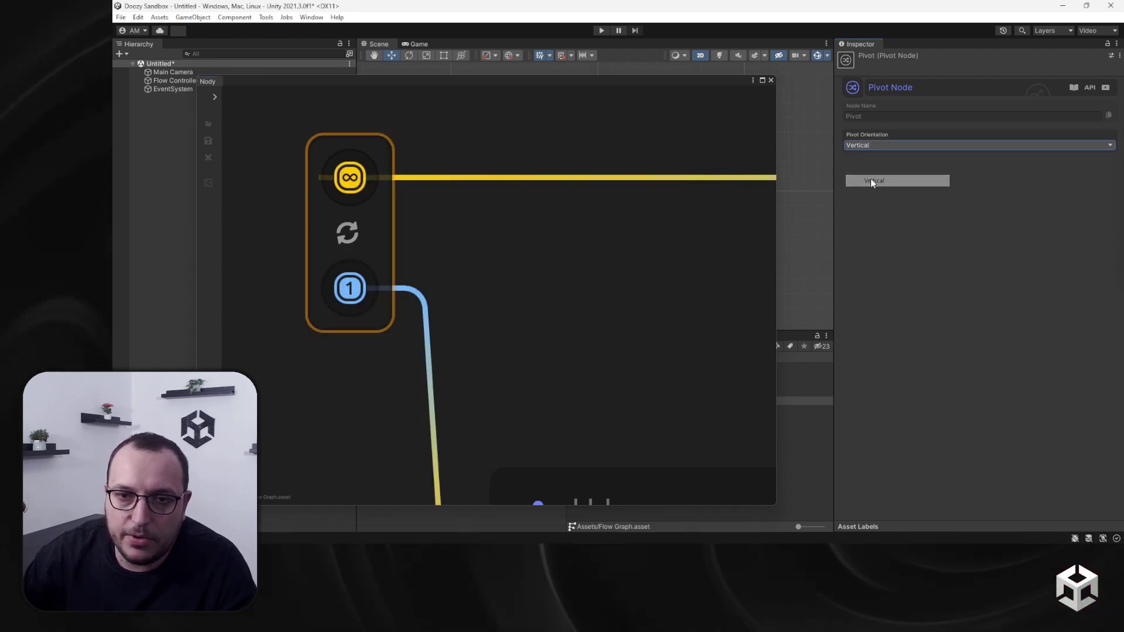
click(355, 230)
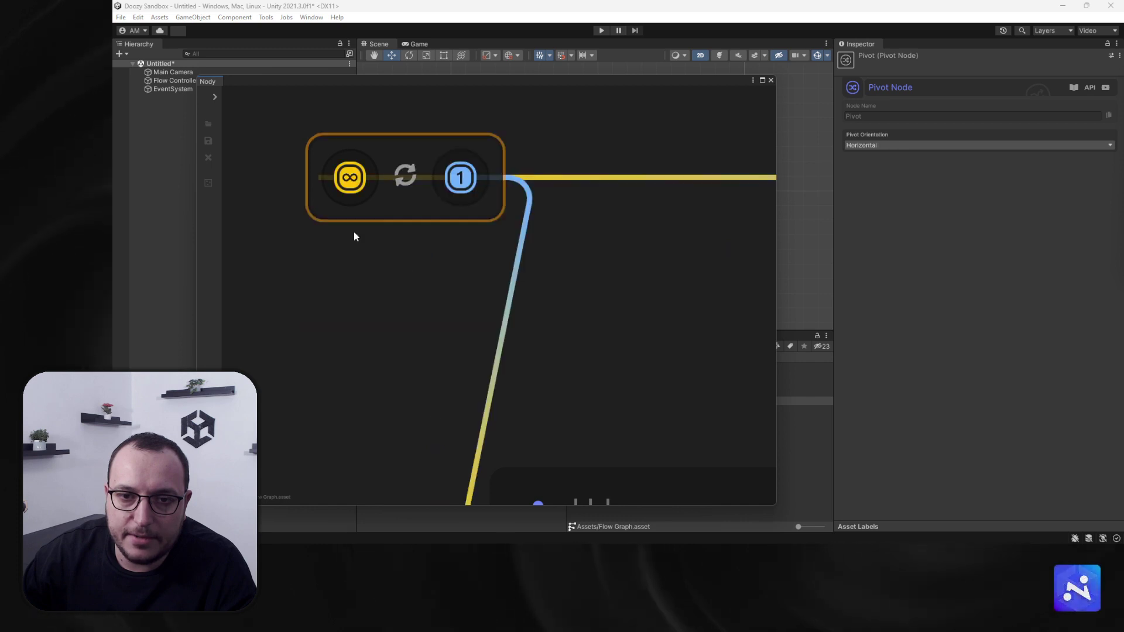
click(403, 177)
scroll(519, 269, down, 3)
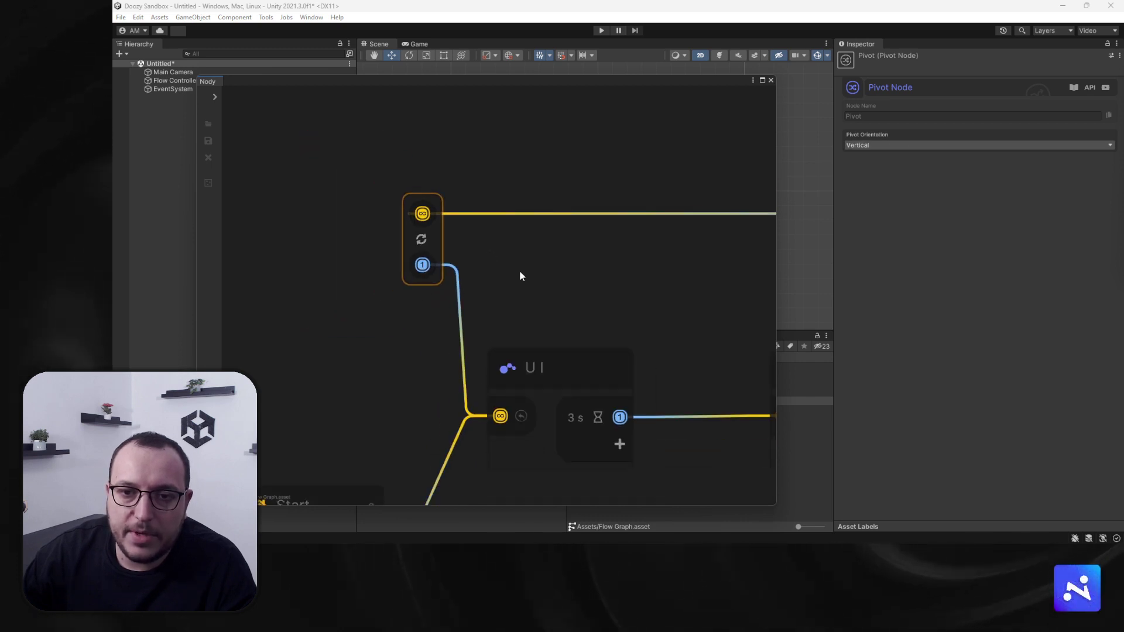
scroll(426, 192, down, 1)
scroll(519, 210, down, 2)
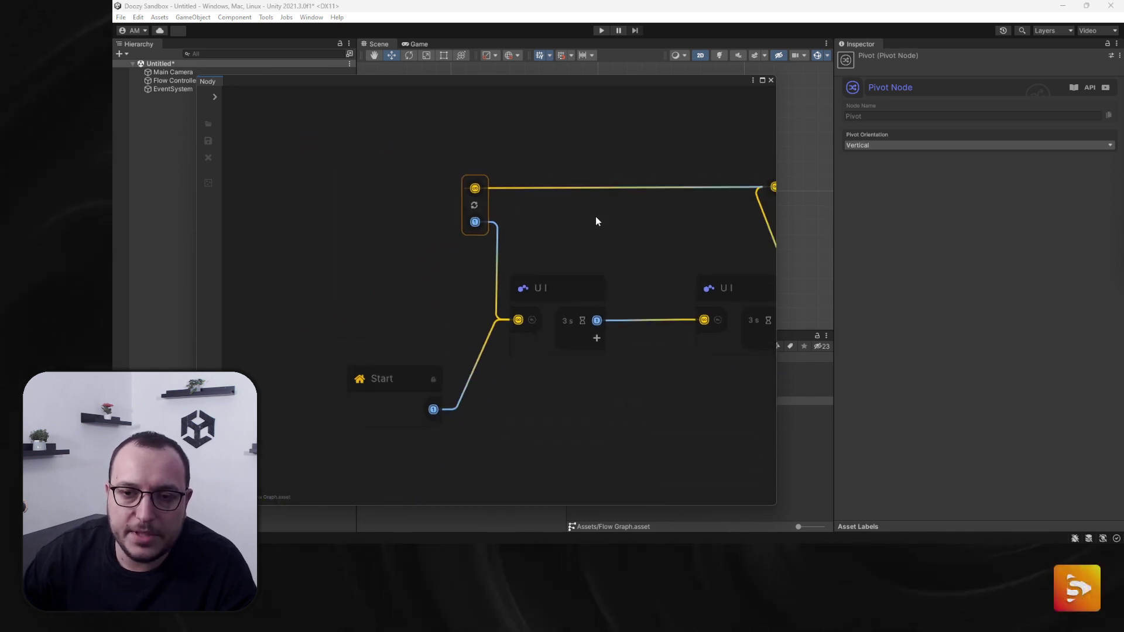
Make the right pivot Vertical Reversed, align it above the second UI node, and enter Play mode
click(592, 182)
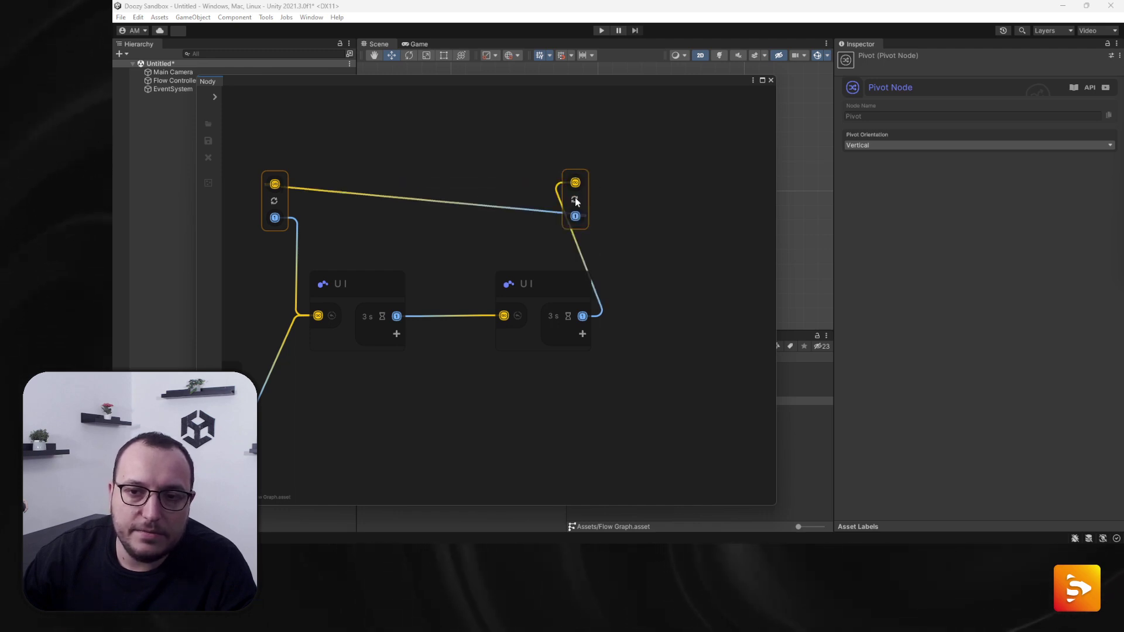
click(575, 199)
drag(585, 199, 630, 202)
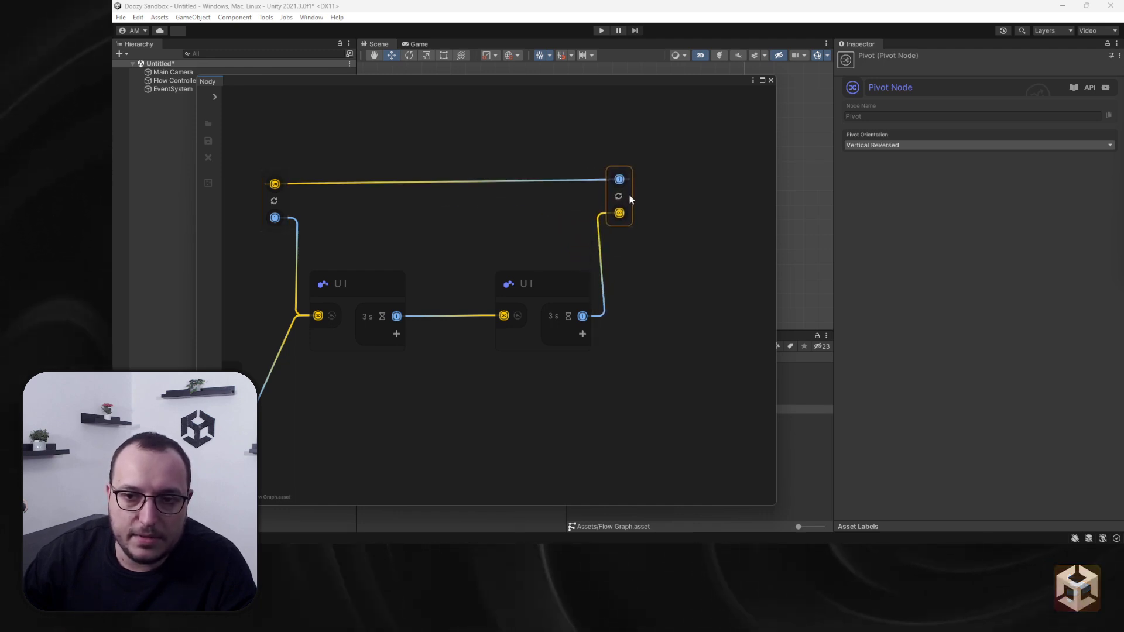
middle_drag(438, 393, 523, 372)
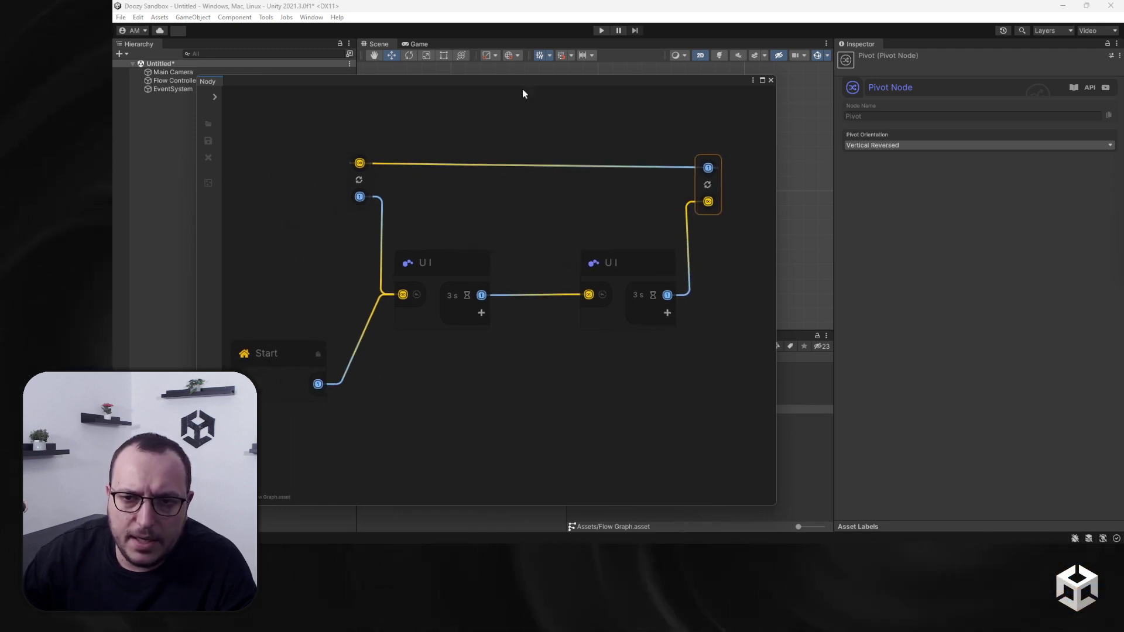
click(600, 30)
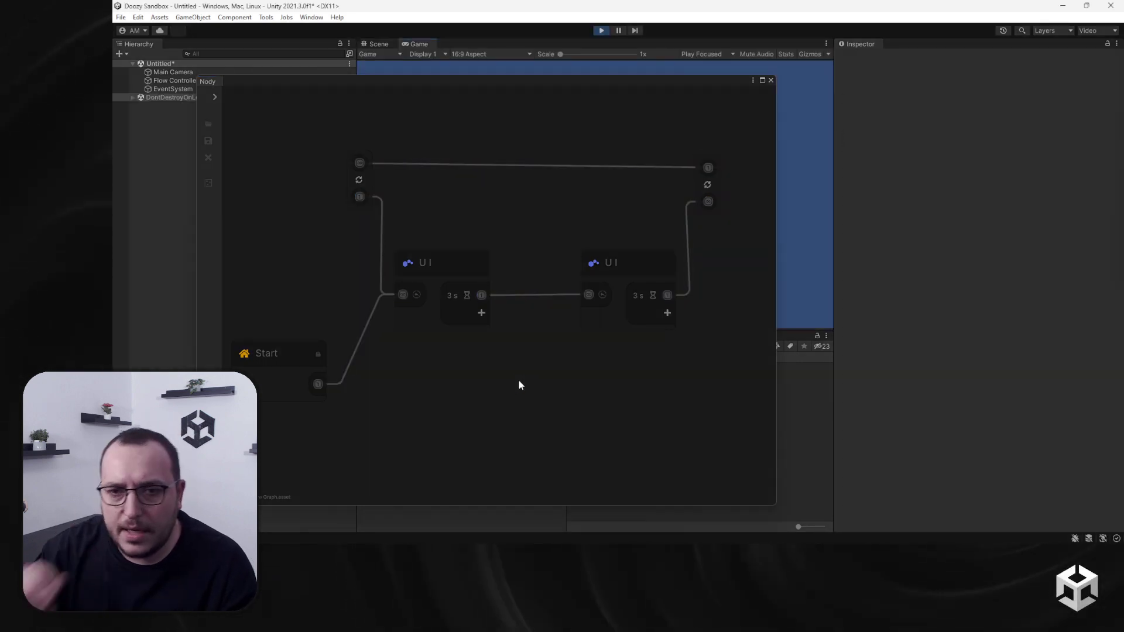
Exit Play mode, close Nody, and assign the Flow Graph to the Flow Controller
click(602, 30)
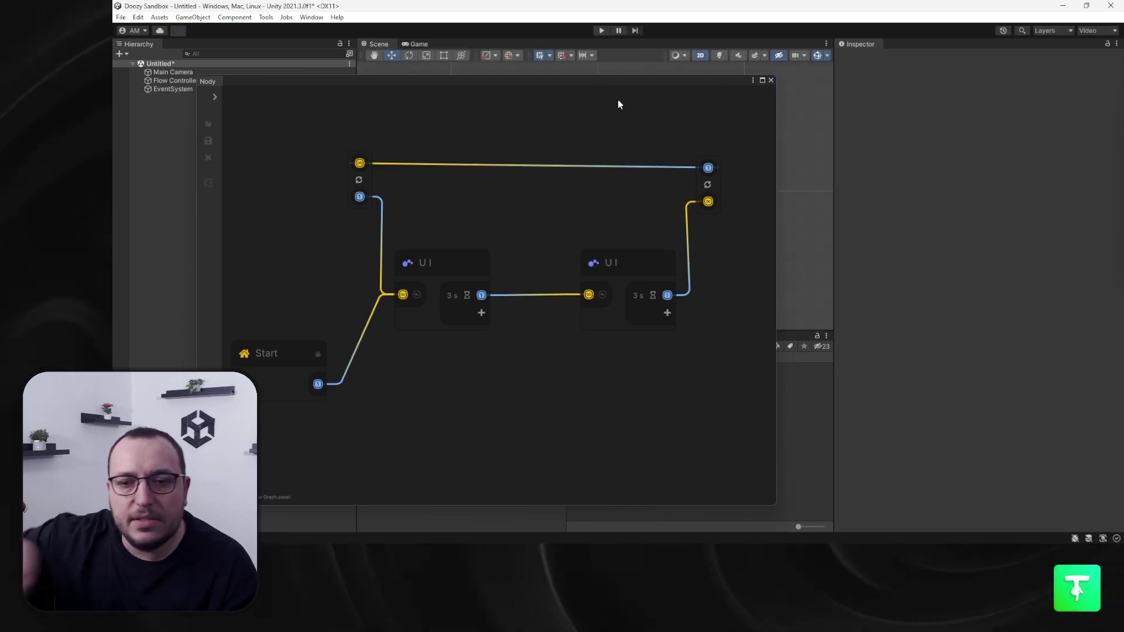
click(771, 80)
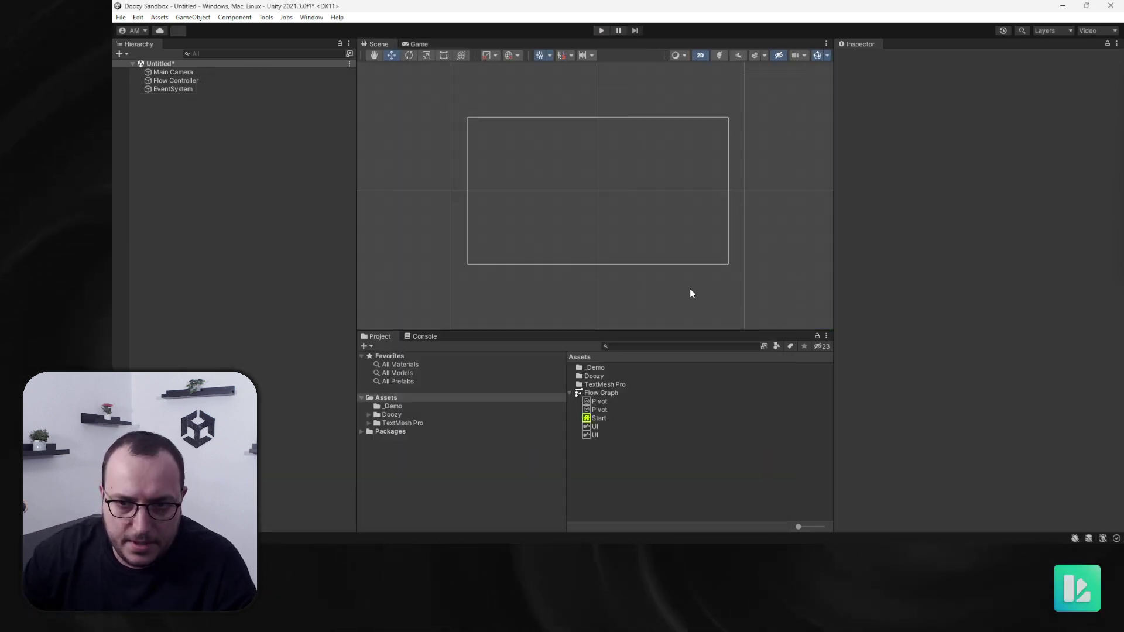
click(176, 80)
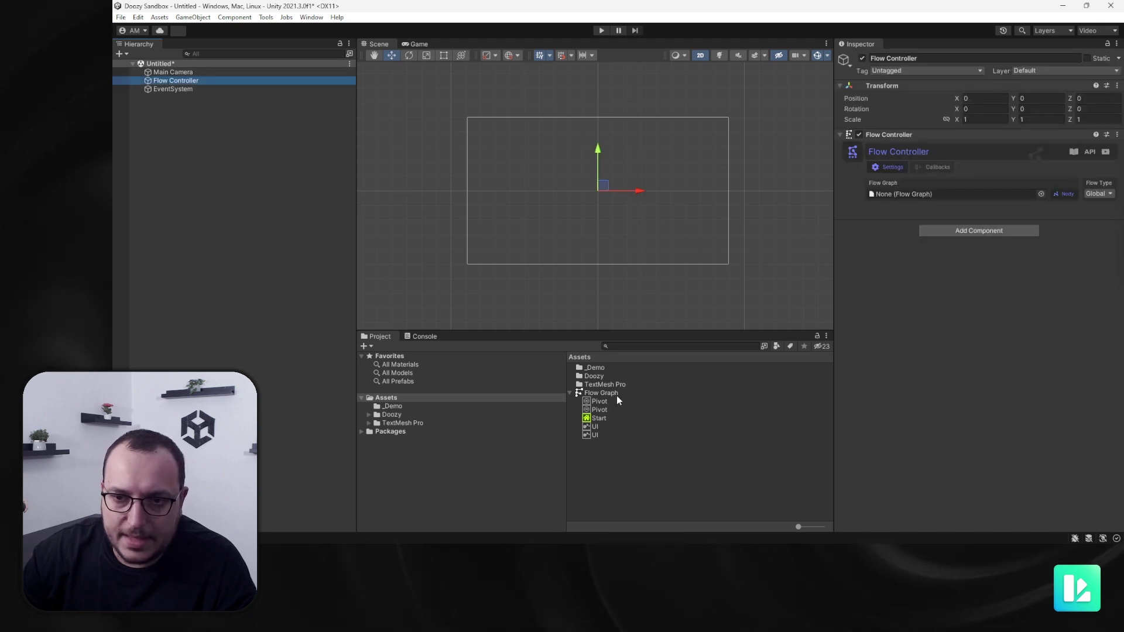
drag(615, 394, 898, 196)
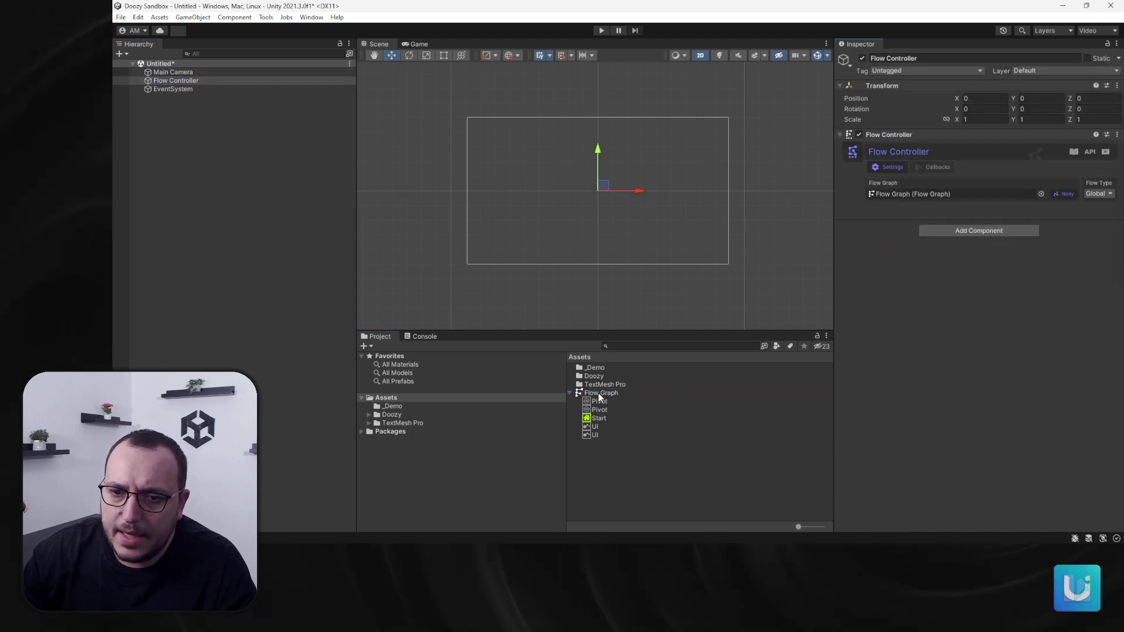
Reopen the Flow Graph and nudge both pivot nodes slightly lower
double_click(602, 392)
drag(369, 180, 373, 194)
drag(721, 196, 722, 206)
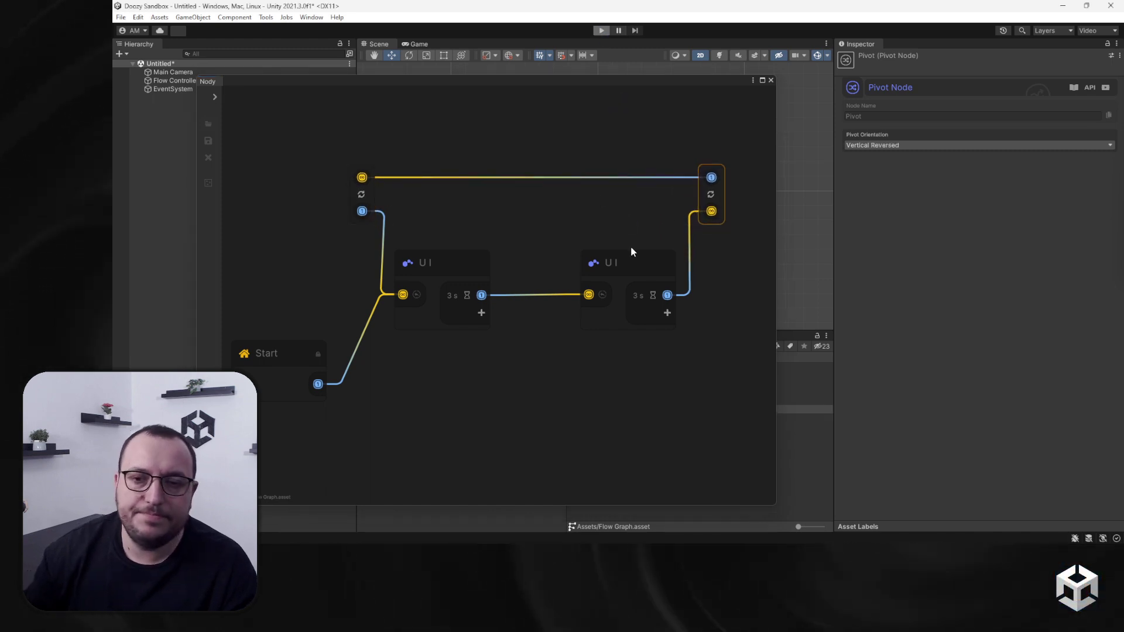
Enter Play mode with Ctrl+P and pan the graph to follow the active UI node
key(ctrl+p)
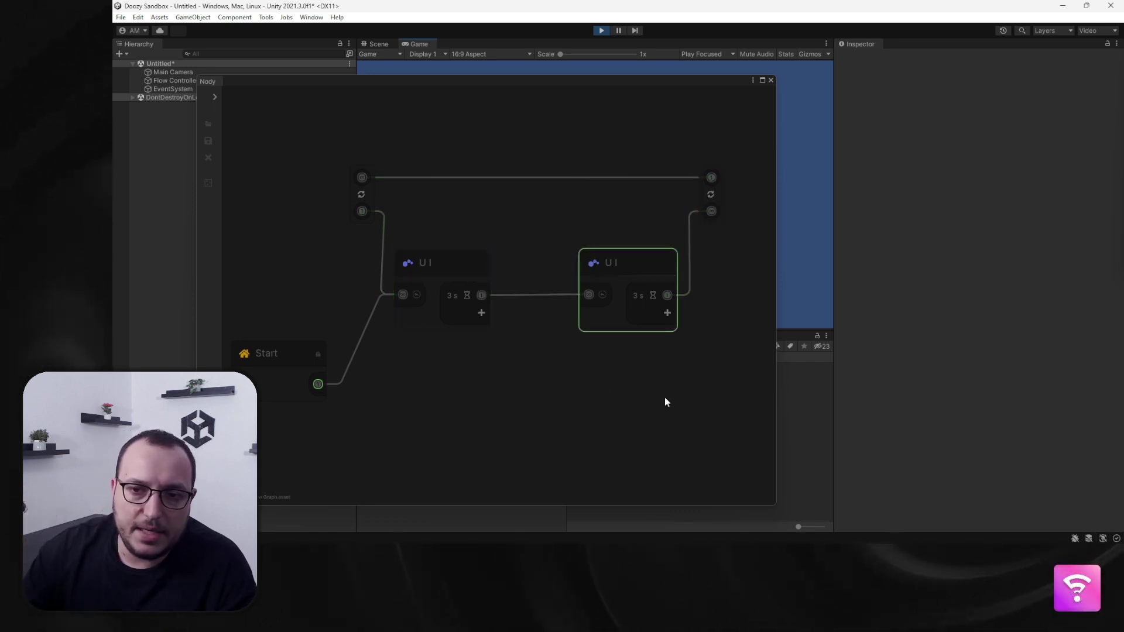
middle_drag(668, 401, 506, 384)
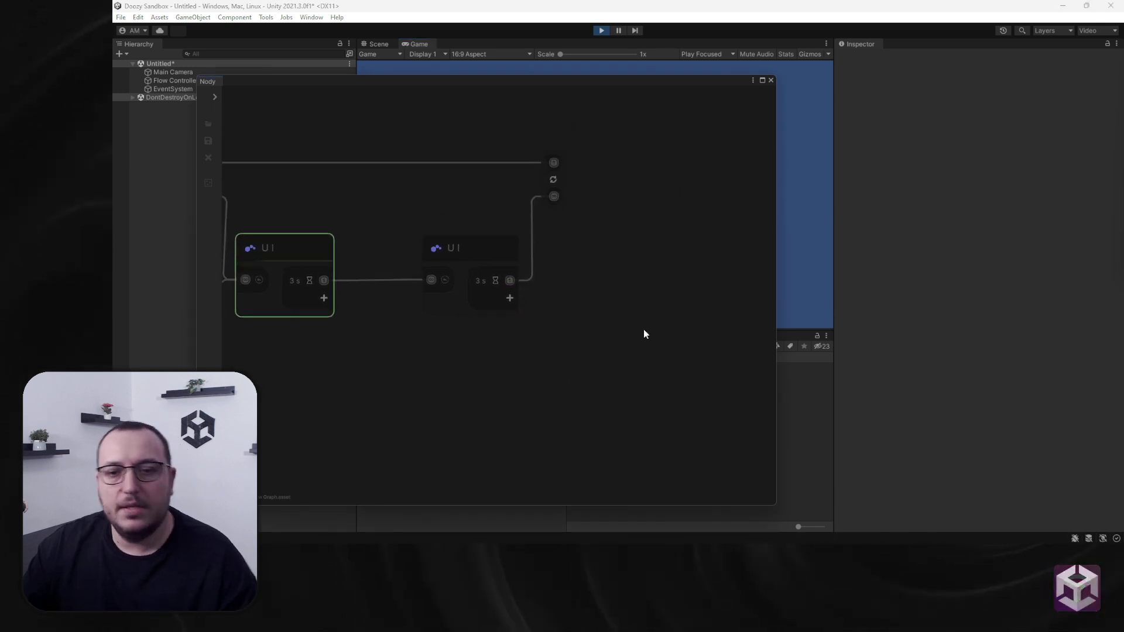
Create a third UI node and connect its output to the right pivot
middle_drag(620, 209, 623, 323)
key(space)
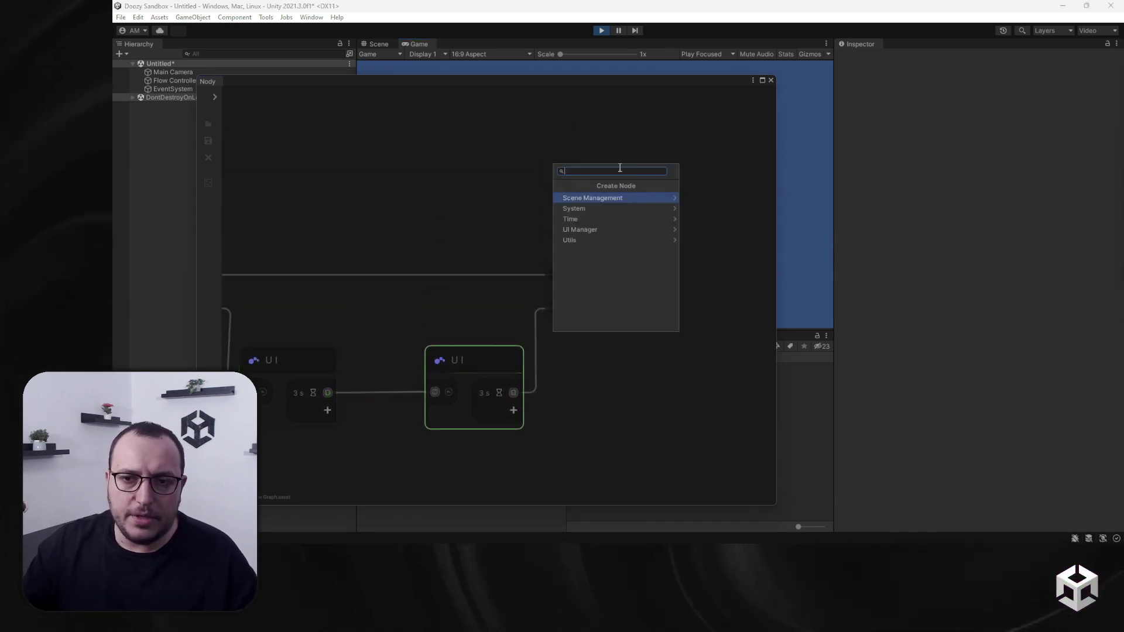
text(ui)
key(Return)
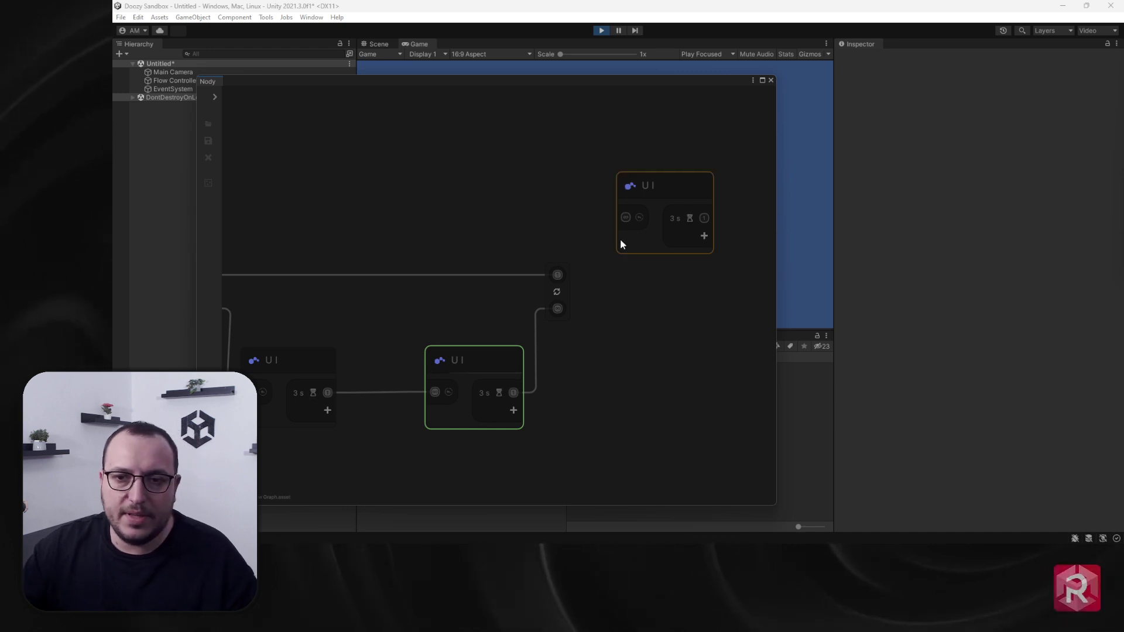
mouse_move(670, 189)
mouse_down()
mouse_move(646, 376)
mouse_move(733, 231)
mouse_move(688, 142)
mouse_up()
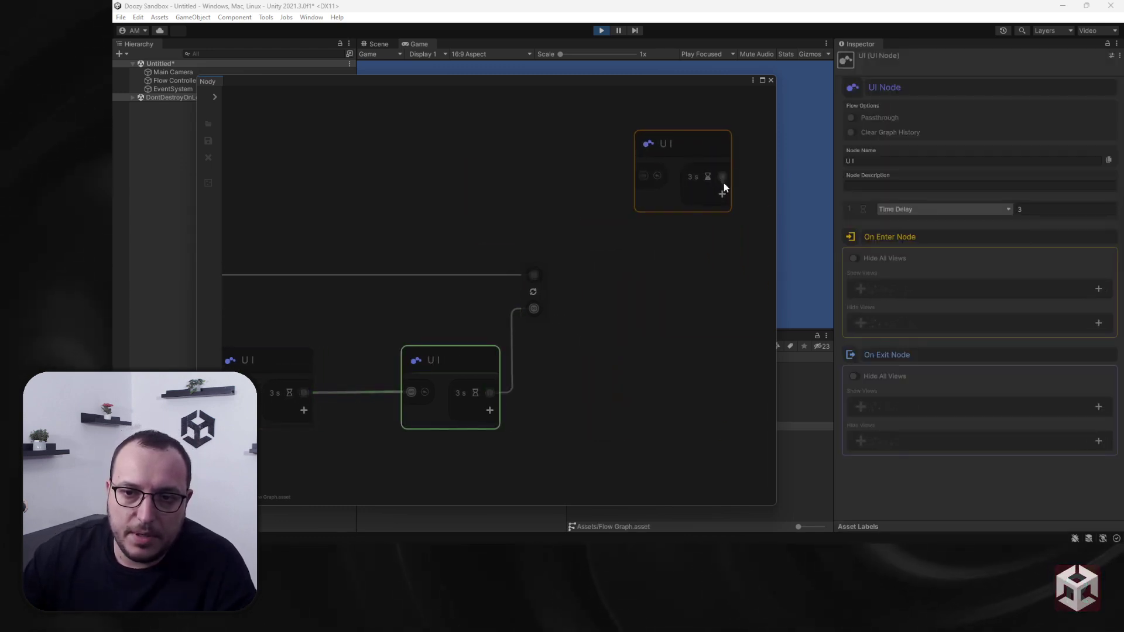
drag(720, 178, 534, 308)
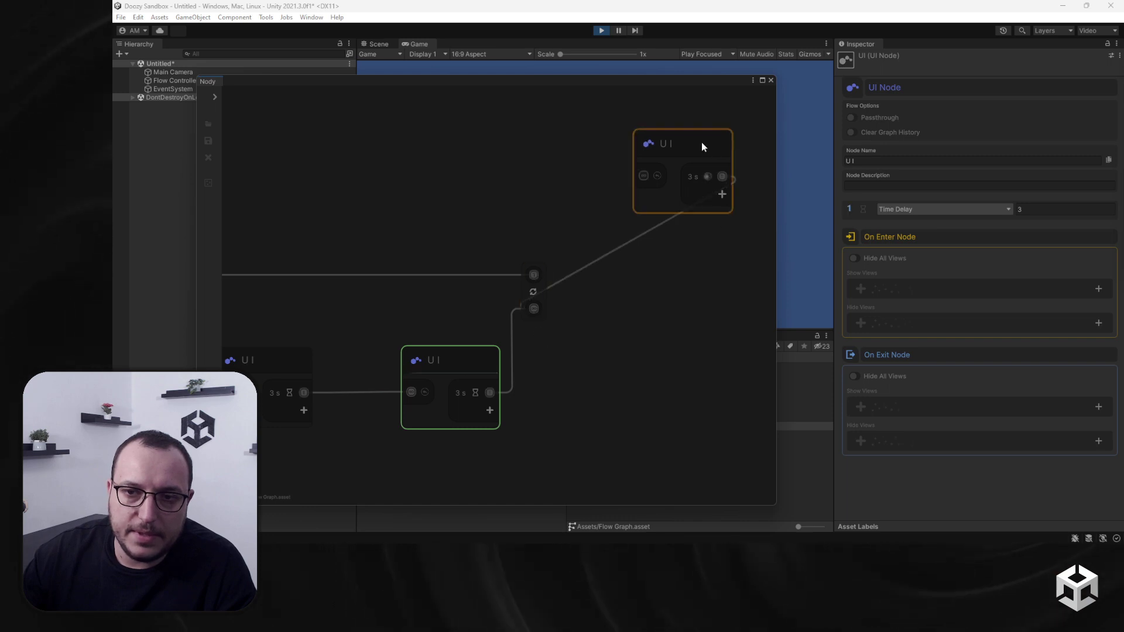
Place the third UI node below the second, tidy the node layout, and recentre the graph
mouse_move(700, 142)
mouse_down()
mouse_move(614, 421)
mouse_move(571, 437)
mouse_move(598, 424)
mouse_up()
middle_drag(598, 424, 668, 250)
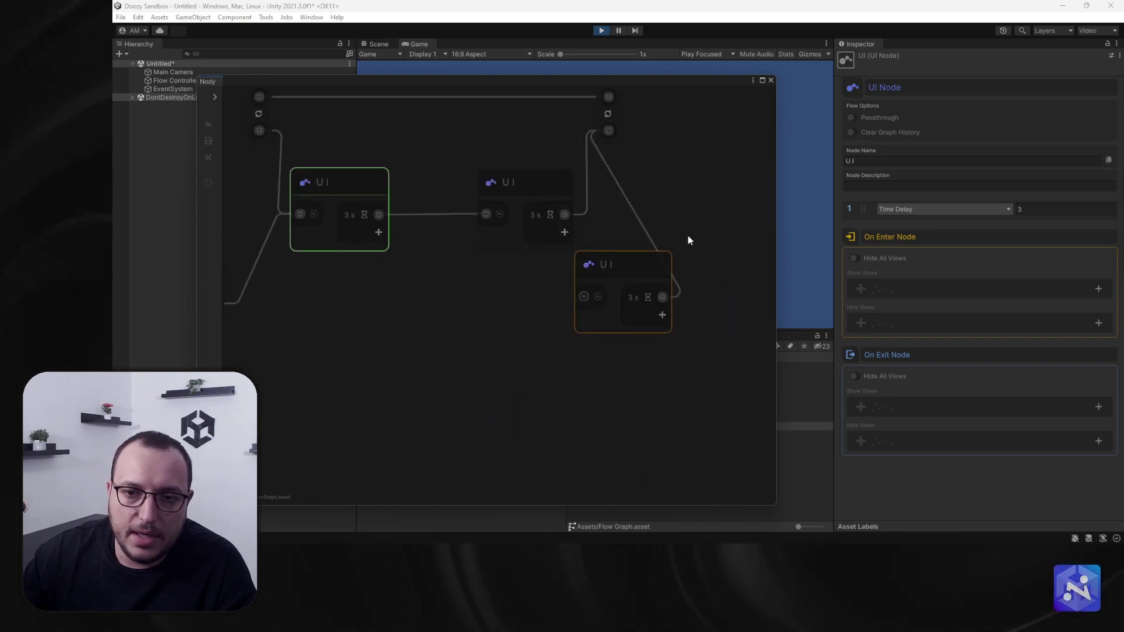
drag(570, 306, 592, 308)
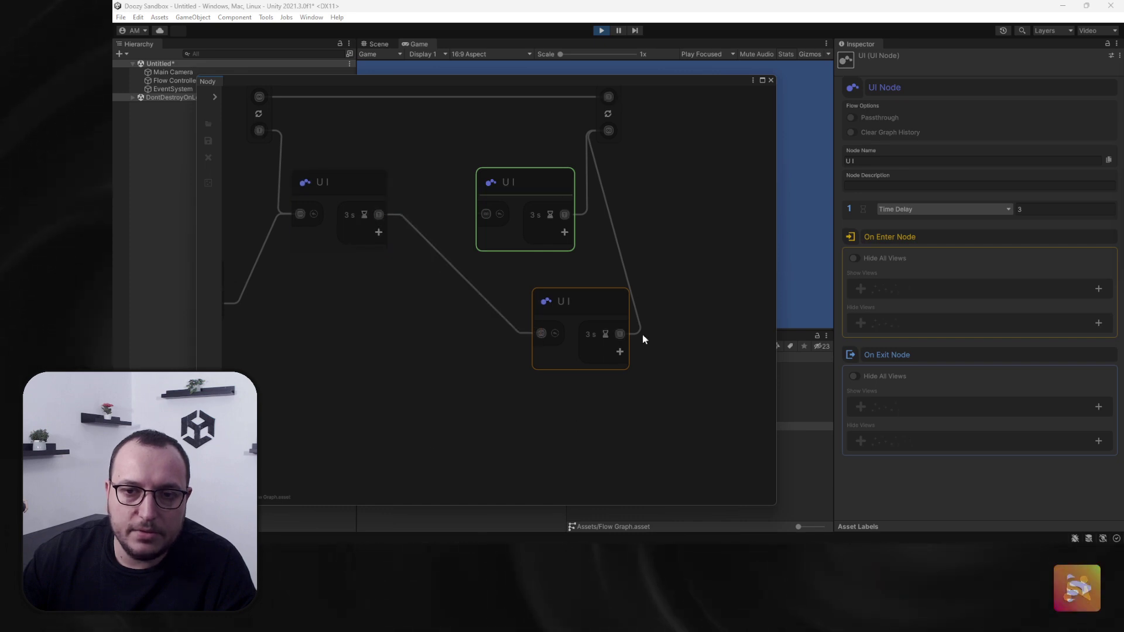
drag(528, 178, 504, 161)
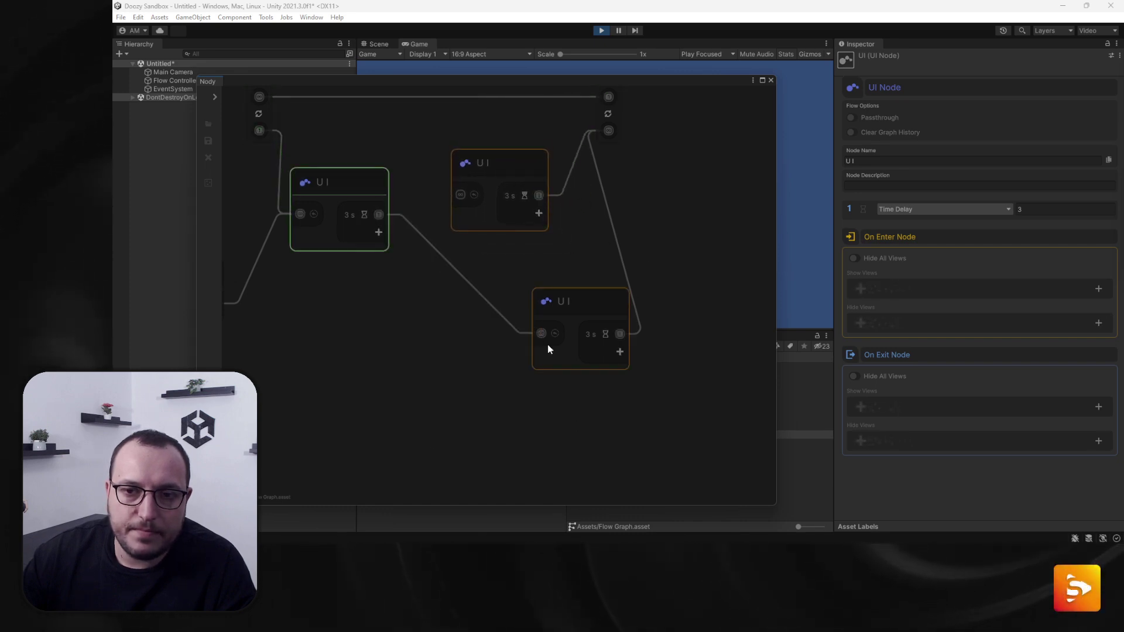
drag(561, 307, 481, 305)
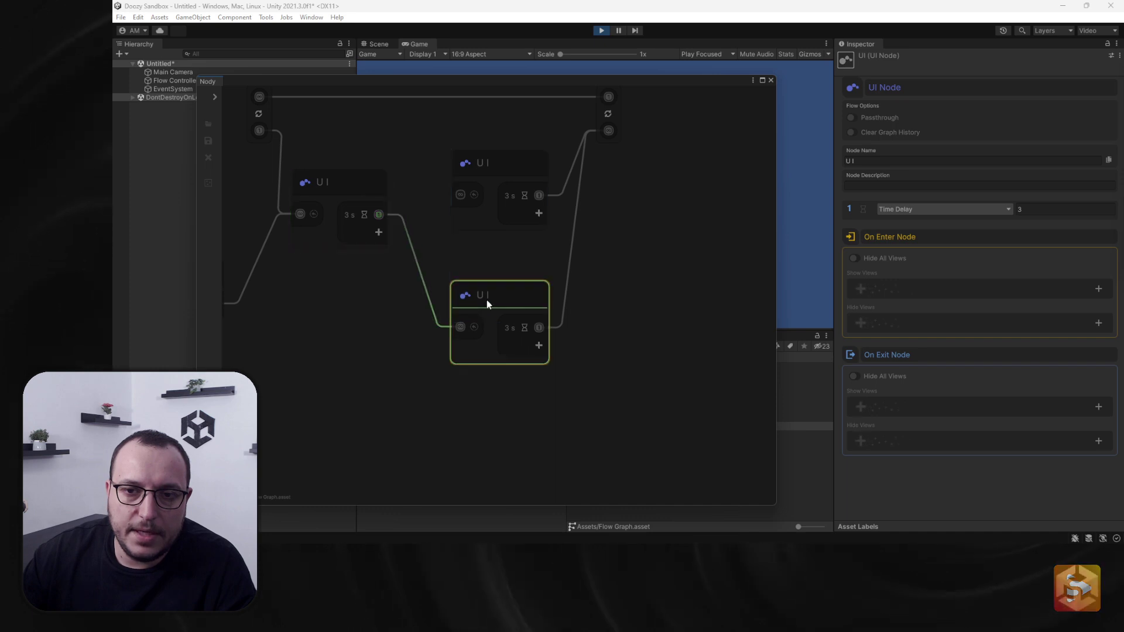
middle_drag(617, 283, 661, 308)
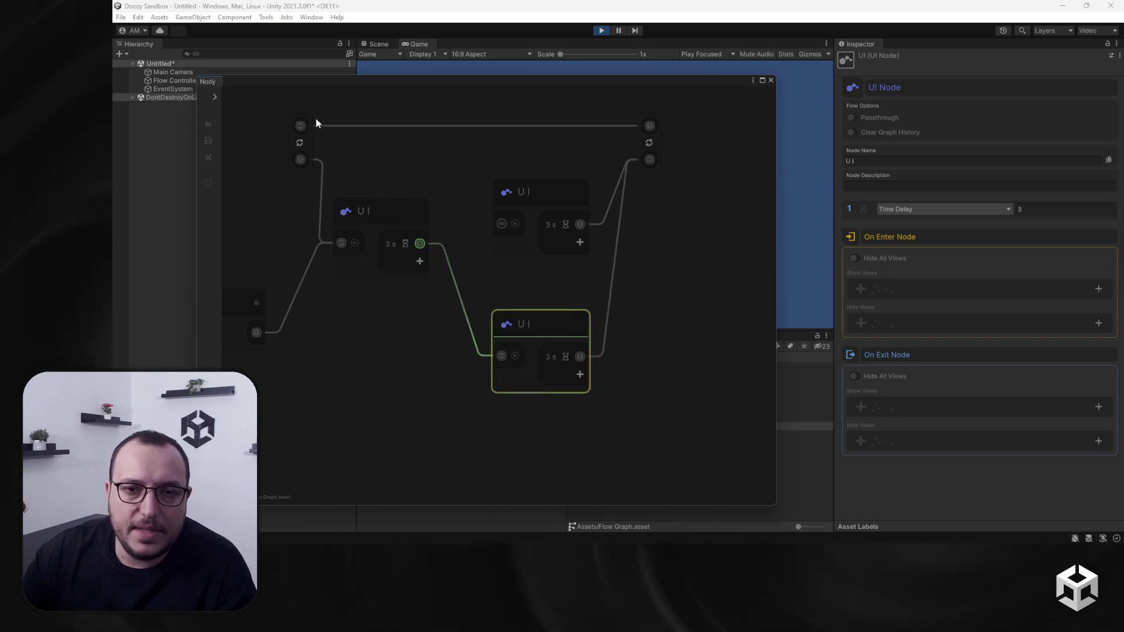
scroll(308, 140, up, 1)
Select the left pivot node, then exit Play mode with Ctrl+P
click(315, 147)
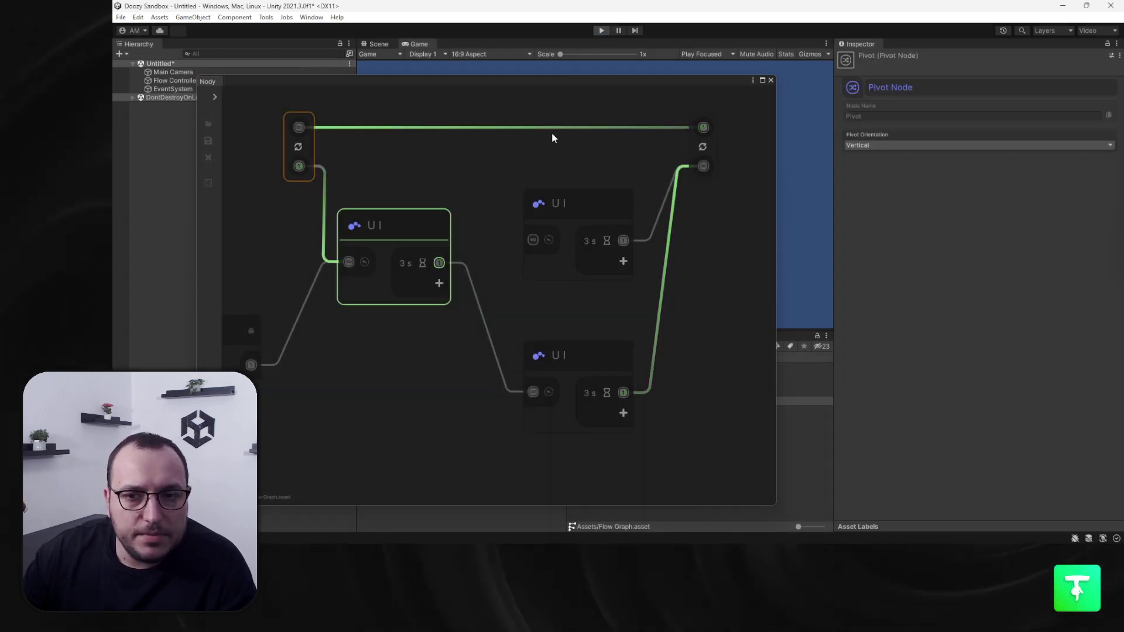
key(ctrl+p)
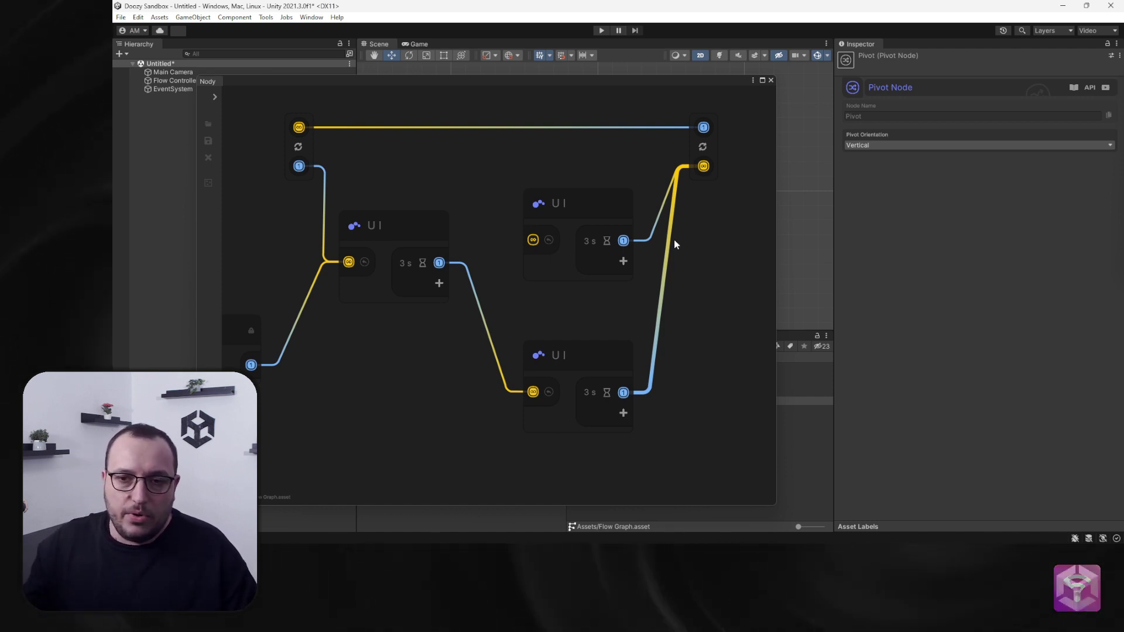
scroll(709, 264, up, 1)
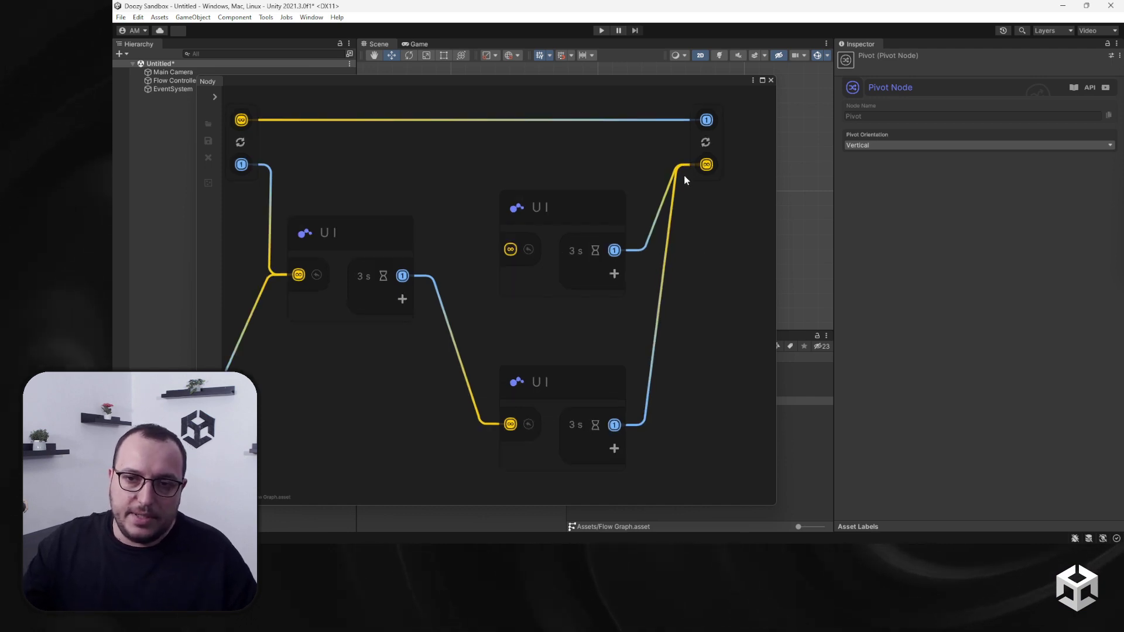
scroll(569, 295, up, 4)
click(605, 253)
click(634, 224)
click(615, 246)
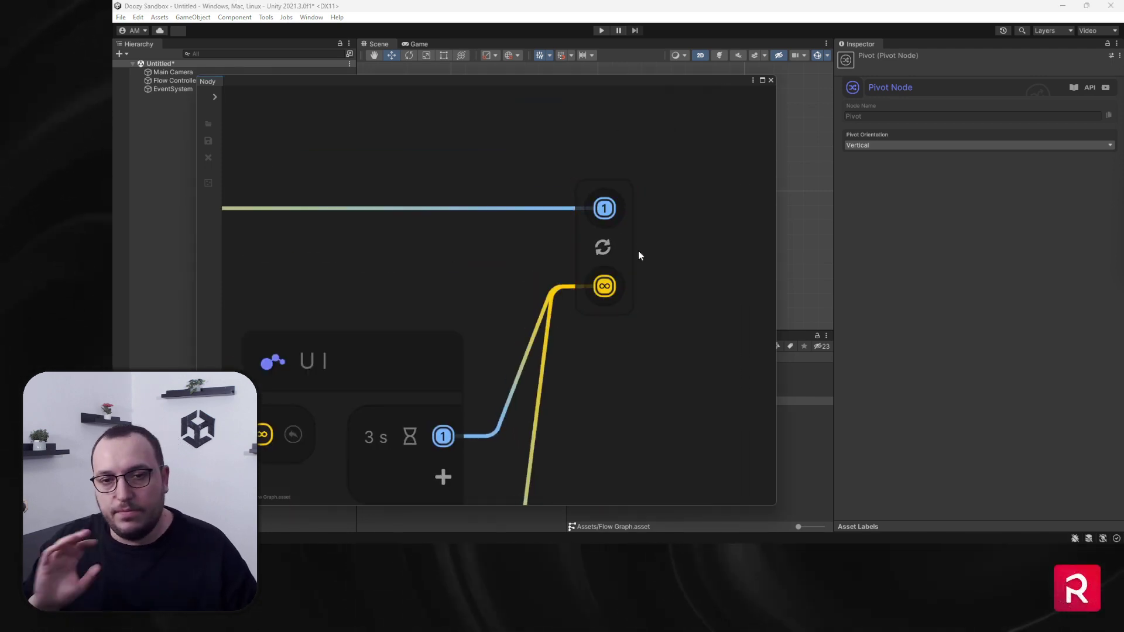